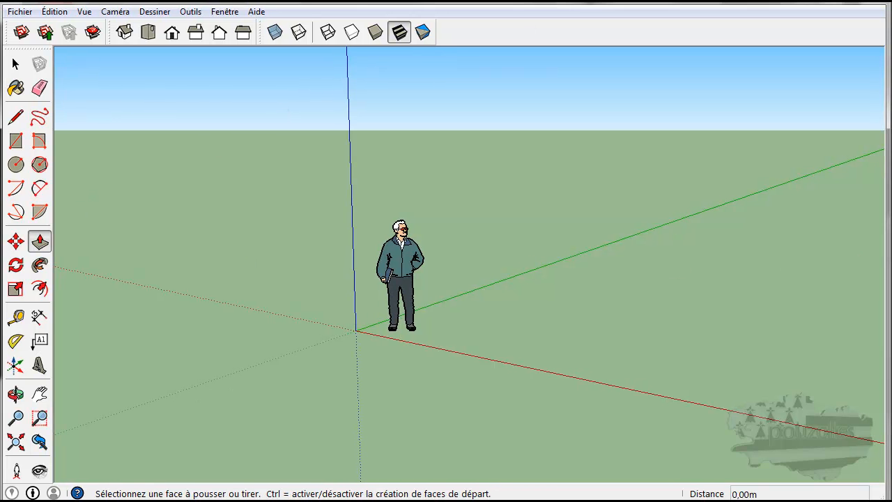
Step: Draw a ground rectangle of about 2.26 m by 6.28 m with its short side along the red axis
{"action": "left_click_drag", "start_coordinate": [887, 242], "coordinate": [888, 242]}
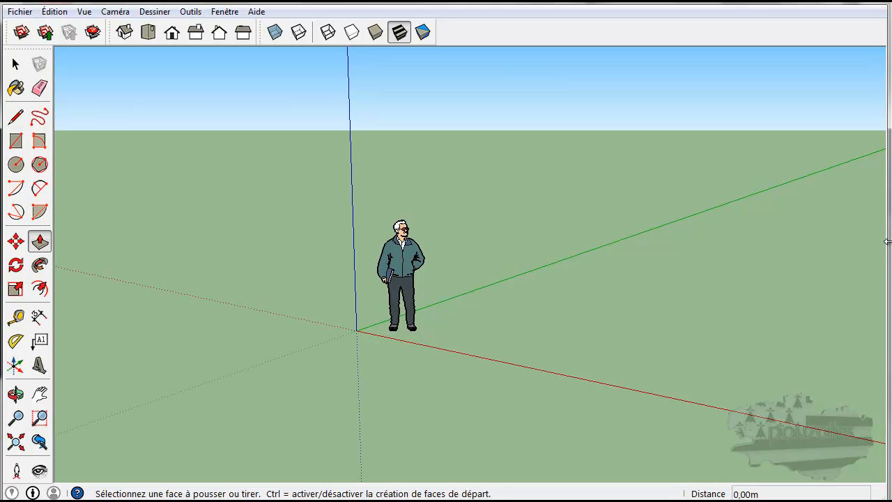
{"action": "left_click", "coordinate": [15, 63]}
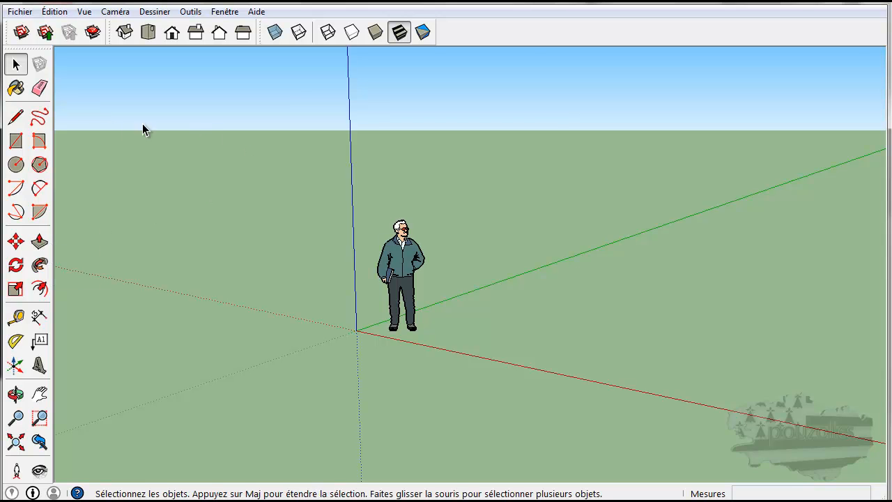
{"action": "left_click", "coordinate": [16, 141]}
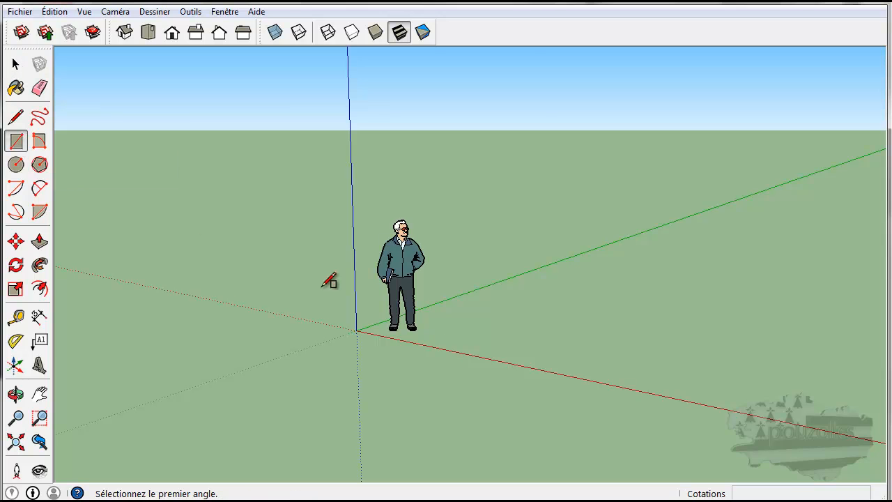
{"action": "left_click", "coordinate": [499, 361]}
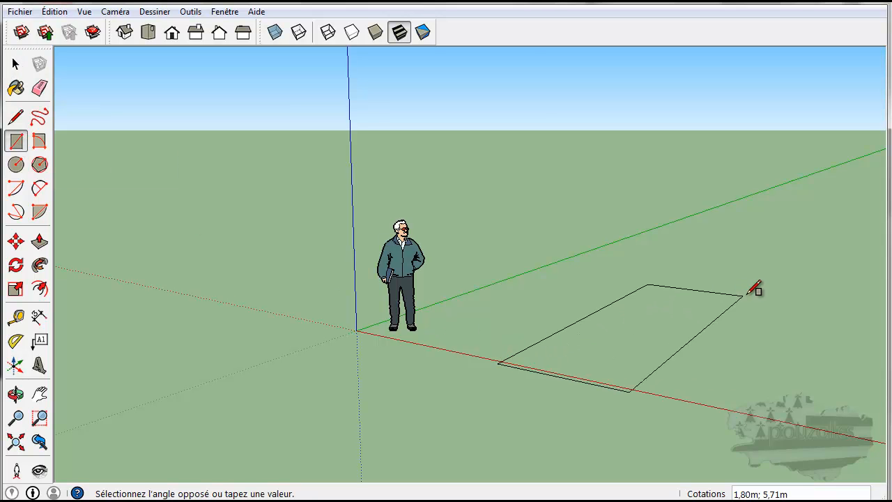
{"action": "left_click", "coordinate": [777, 293]}
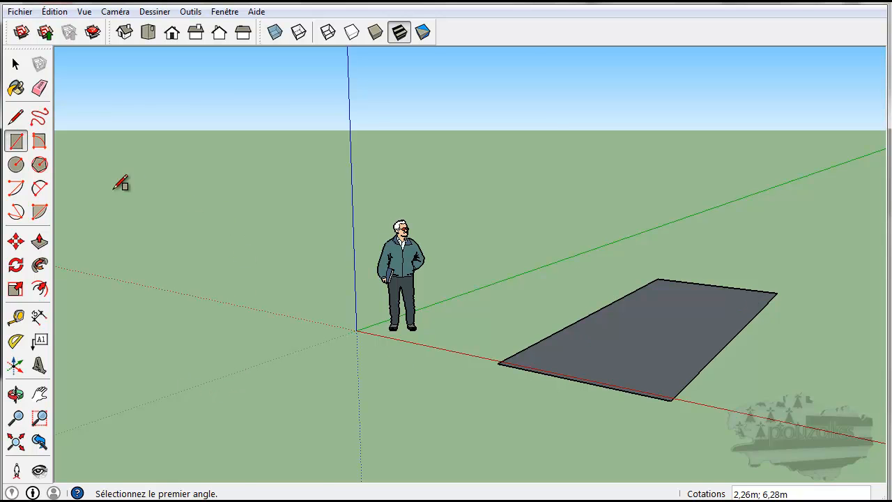
Step: Push/Pull the ground rectangle upward about 2.38 m into a box
{"action": "left_click", "coordinate": [41, 243]}
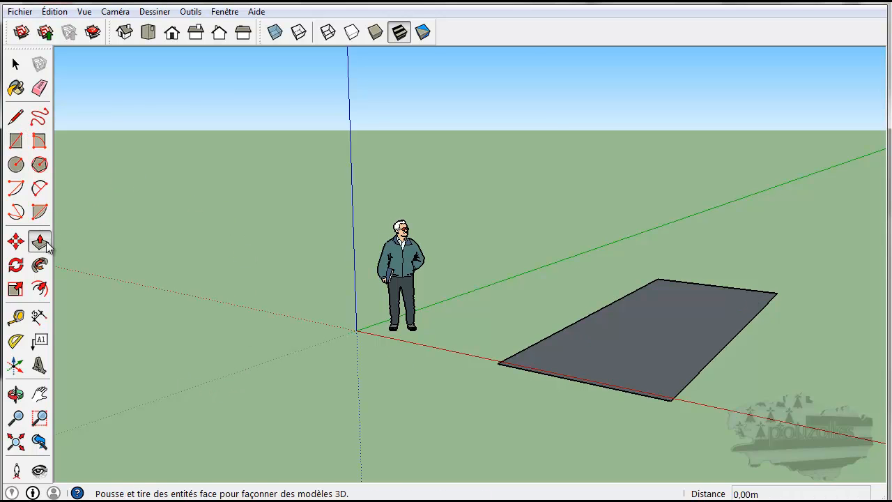
{"action": "left_click", "coordinate": [619, 339]}
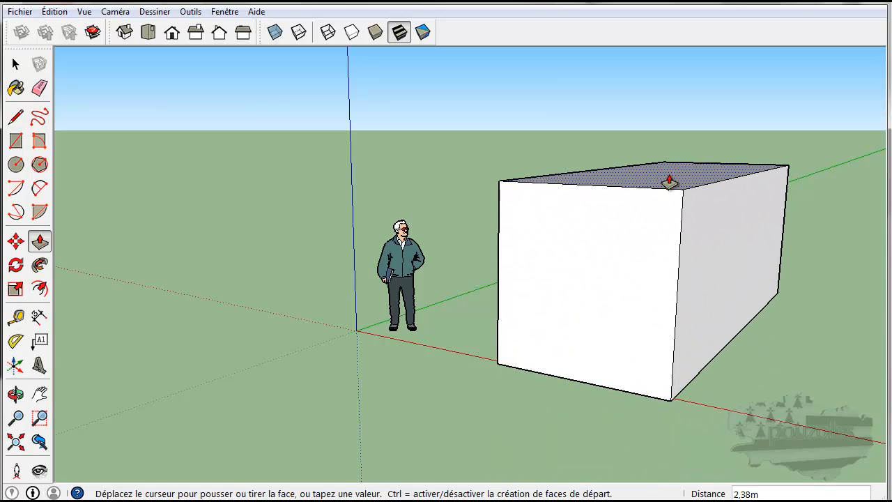
{"action": "left_click", "coordinate": [671, 180]}
Step: Delete the standing human figure near the origin
{"action": "middle_click_drag", "start_coordinate": [516, 475], "coordinate": [654, 425]}
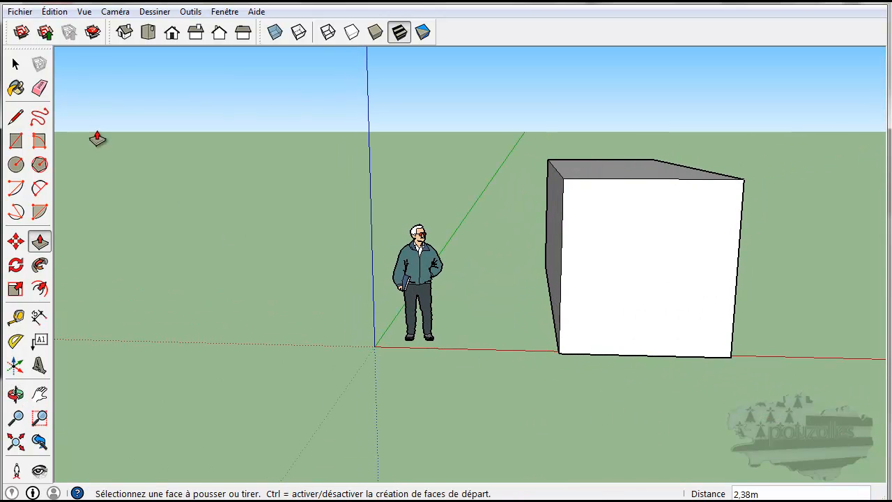
{"action": "left_click", "coordinate": [15, 63]}
{"action": "left_click", "coordinate": [429, 287]}
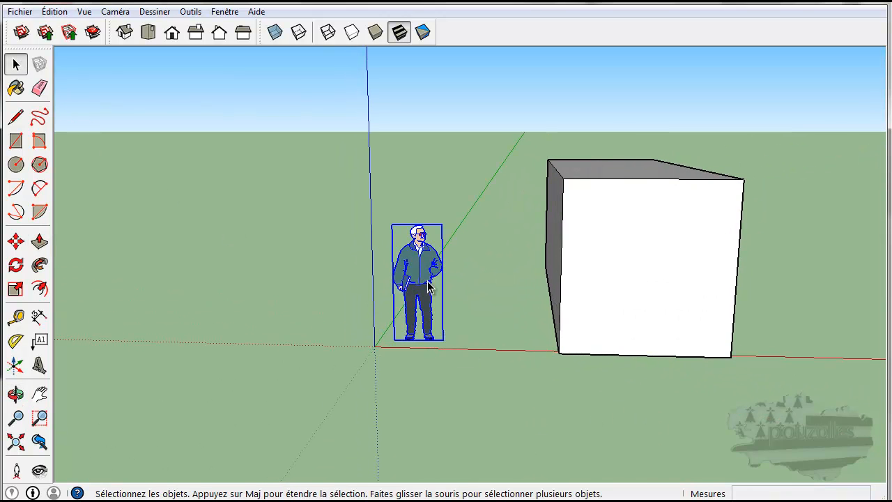
{"action": "key", "text": "Delete"}
Step: Draw a lengthwise centre line on the box's top face, joining the midpoints of its two short edges
{"action": "middle_click_drag", "start_coordinate": [486, 324], "coordinate": [405, 348]}
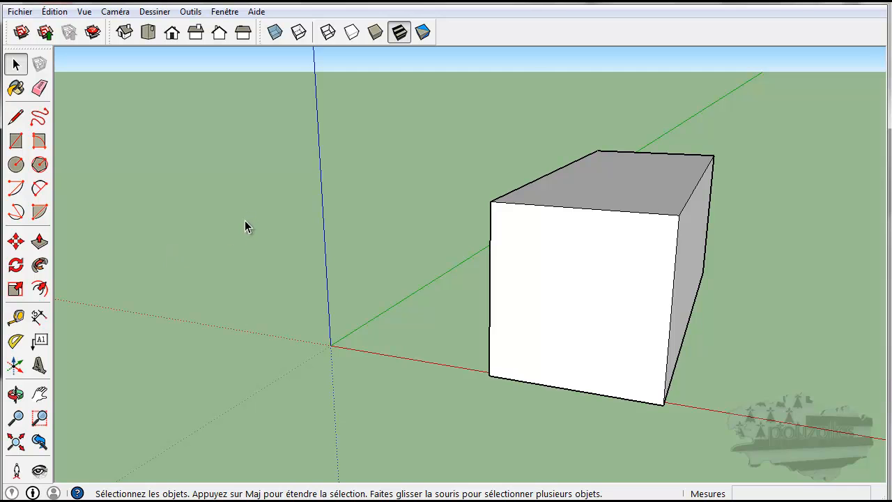
{"action": "left_click", "coordinate": [15, 117]}
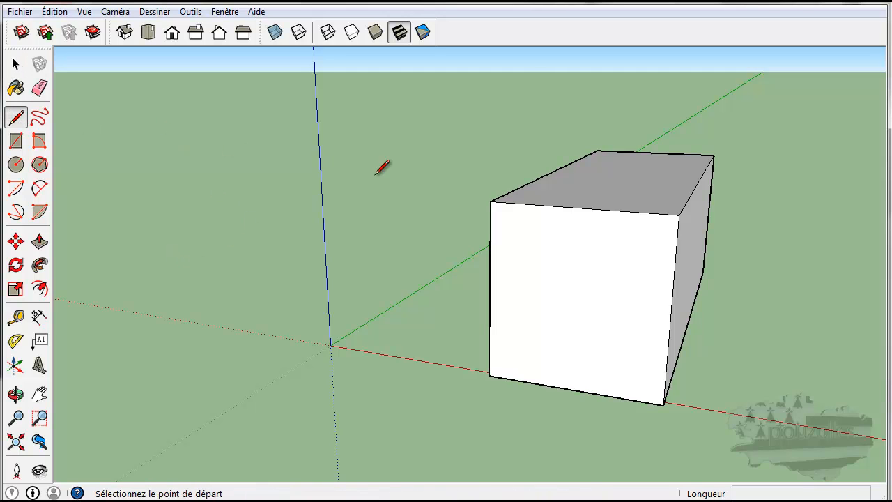
{"action": "left_click", "coordinate": [654, 152]}
{"action": "left_click", "coordinate": [592, 207]}
Step: Move the top face's centre line straight up along the blue axis to form a gable roof
{"action": "left_click", "coordinate": [15, 241]}
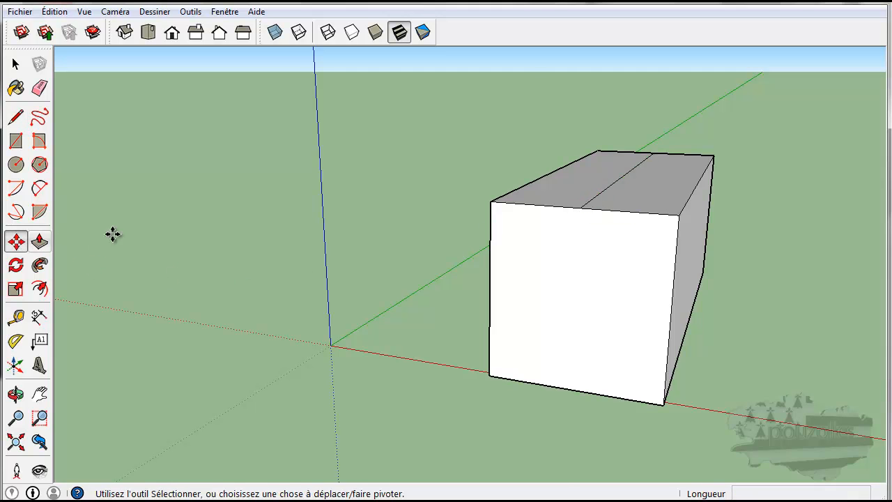
{"action": "left_click", "coordinate": [619, 179]}
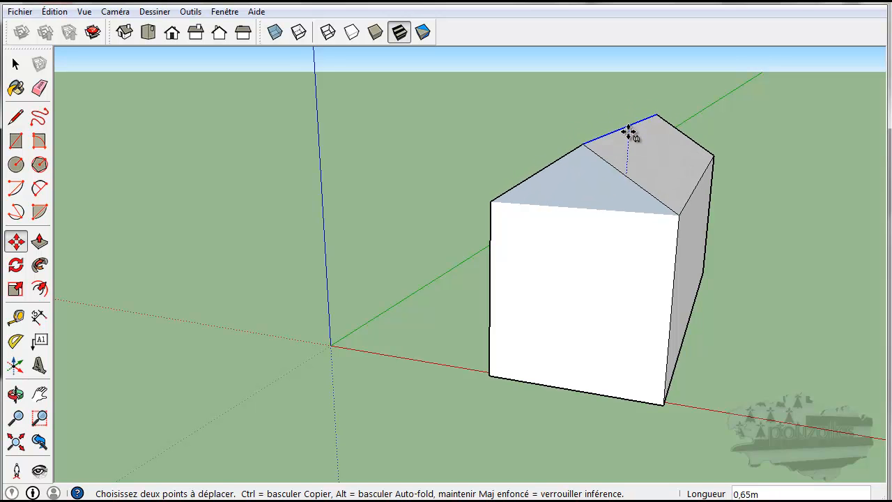
{"action": "left_click", "coordinate": [630, 118]}
Step: Push the house's rear gable wall inward about 2.16 m to shorten the building
{"action": "middle_click_drag", "start_coordinate": [713, 208], "coordinate": [253, 269]}
{"action": "key", "text": "m"}
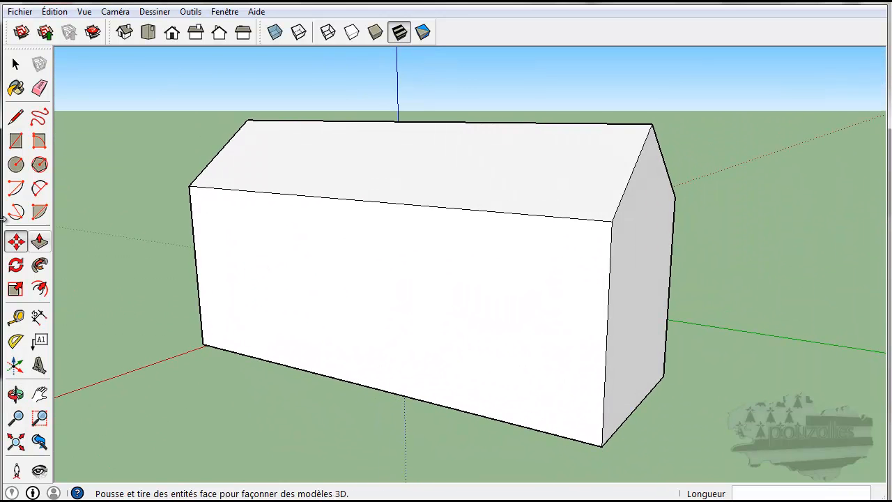
{"action": "left_click", "coordinate": [39, 241]}
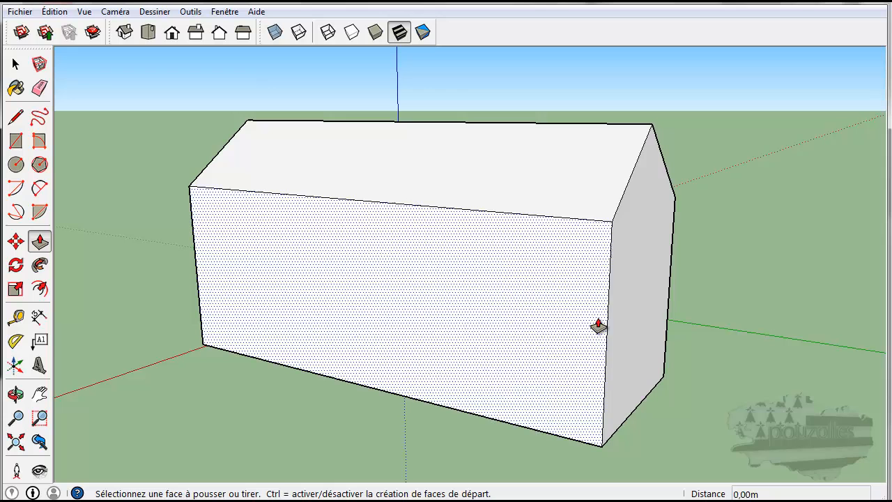
{"action": "left_click", "coordinate": [654, 322]}
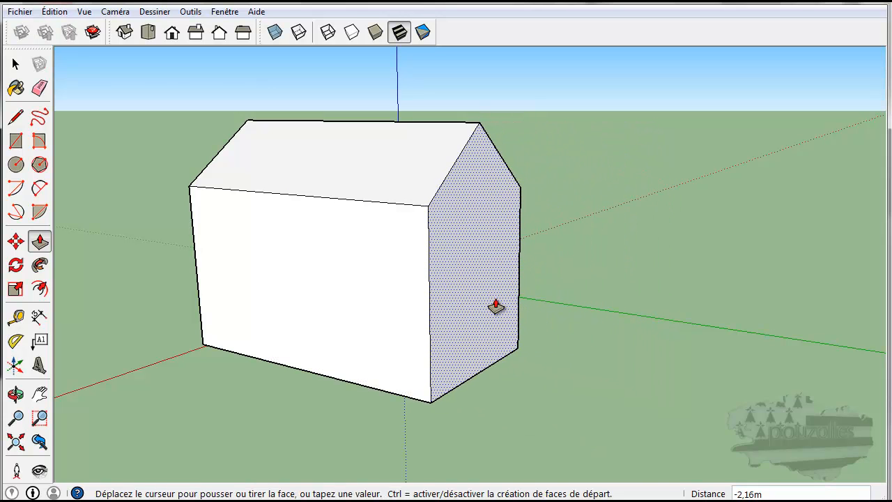
{"action": "left_click", "coordinate": [496, 306]}
Step: Draw a horizontal line across the front gable wall between its two eave corners
{"action": "middle_click_drag", "start_coordinate": [372, 424], "coordinate": [794, 382]}
{"action": "middle_click_drag", "start_coordinate": [667, 348], "coordinate": [757, 384]}
{"action": "middle_click_drag", "start_coordinate": [695, 405], "coordinate": [779, 401]}
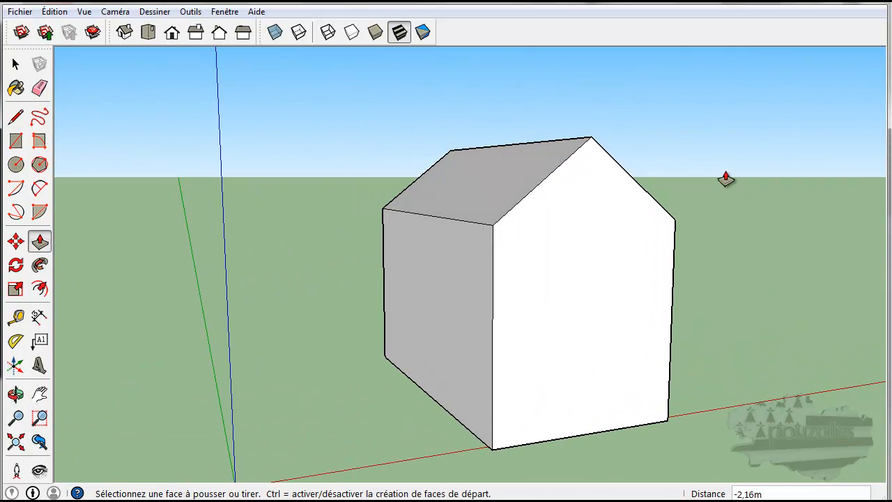
{"action": "left_click", "coordinate": [15, 117]}
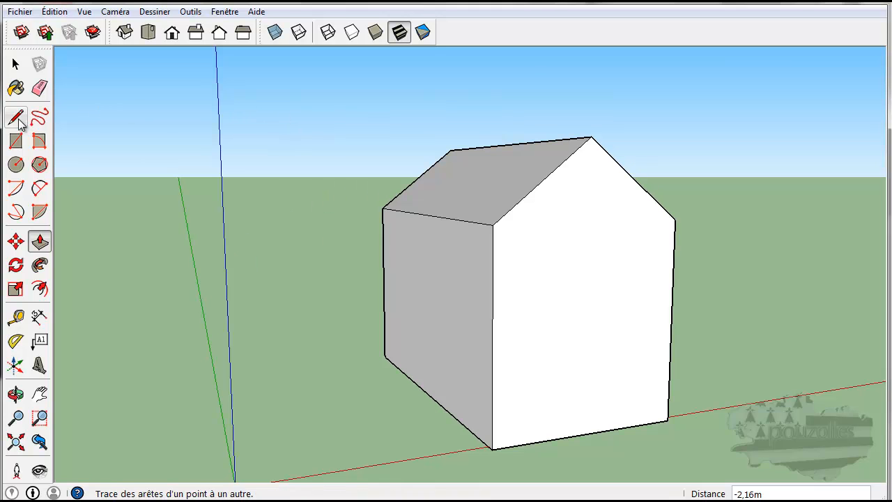
{"action": "left_click", "coordinate": [494, 226]}
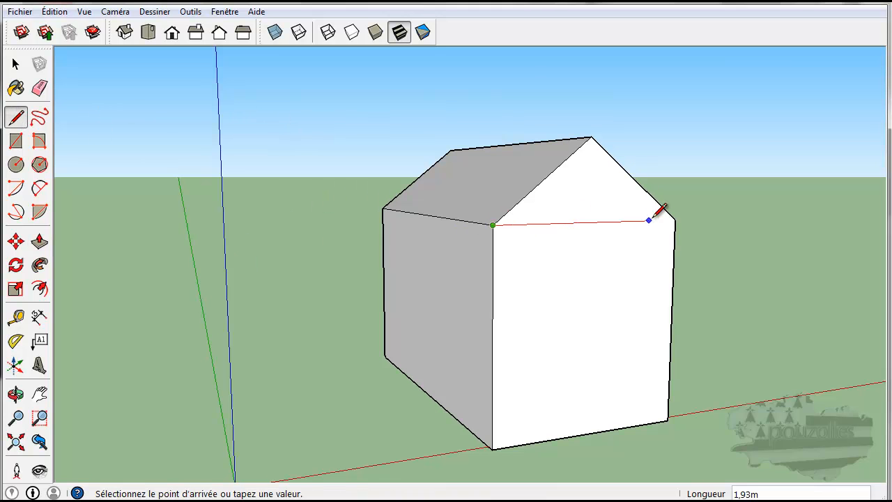
{"action": "left_click", "coordinate": [676, 220]}
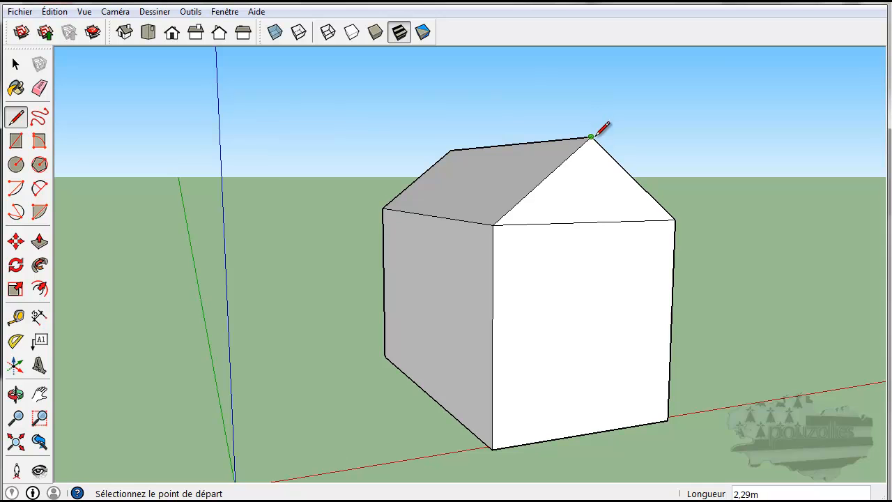
Step: Draw a vertical line from the left roof slope to the front wall's base, and erase surplus segments to leave a narrow rectangle beside the left corner
{"action": "left_click", "coordinate": [550, 174]}
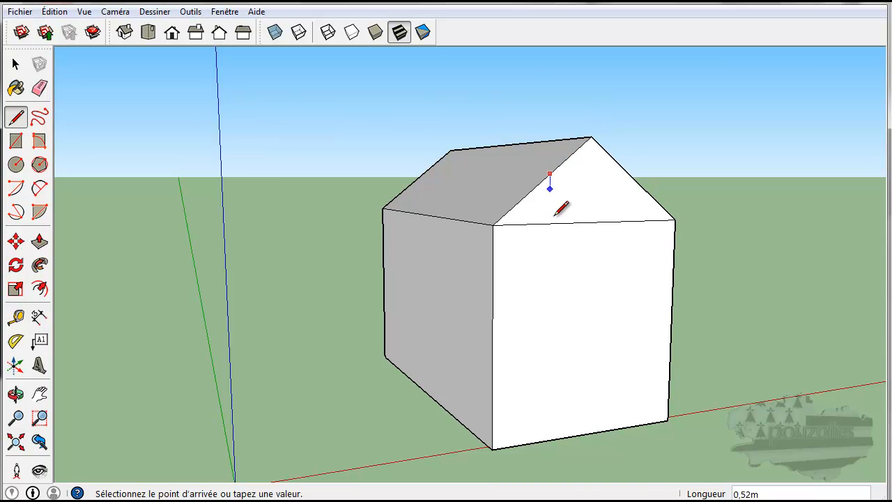
{"action": "left_click", "coordinate": [547, 440]}
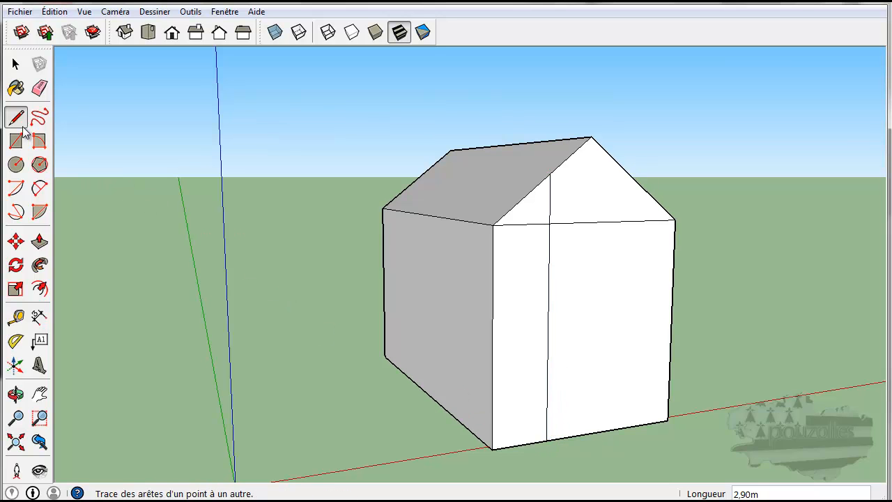
{"action": "left_click", "coordinate": [40, 90]}
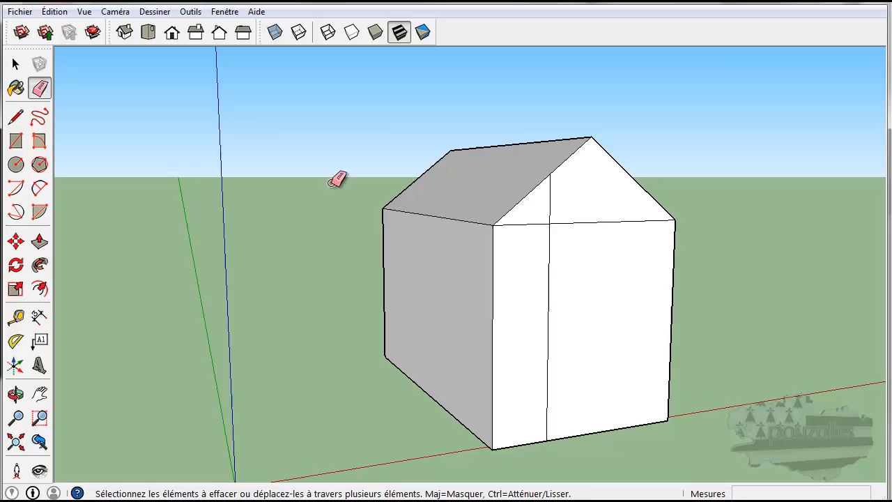
{"action": "left_click", "coordinate": [550, 202]}
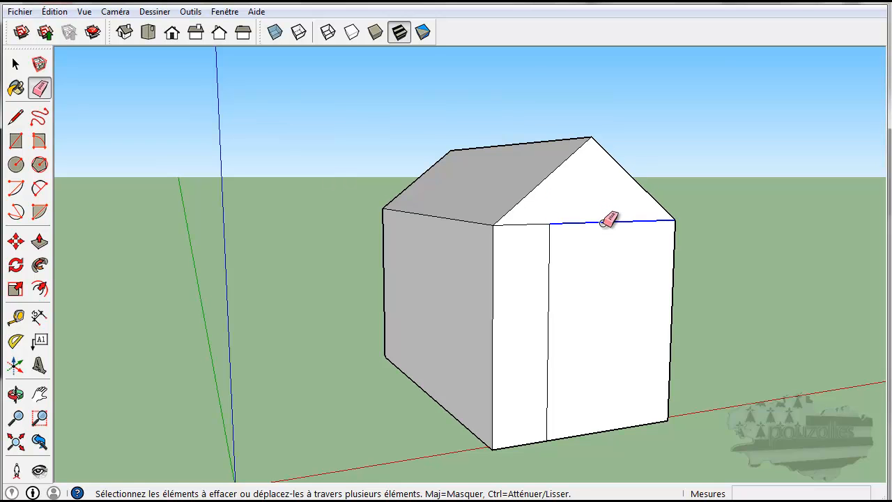
Step: Pull the larger part of the front gable wall outward about 1.44 m, leaving the narrow rectangle recessed
{"action": "left_click", "coordinate": [40, 244]}
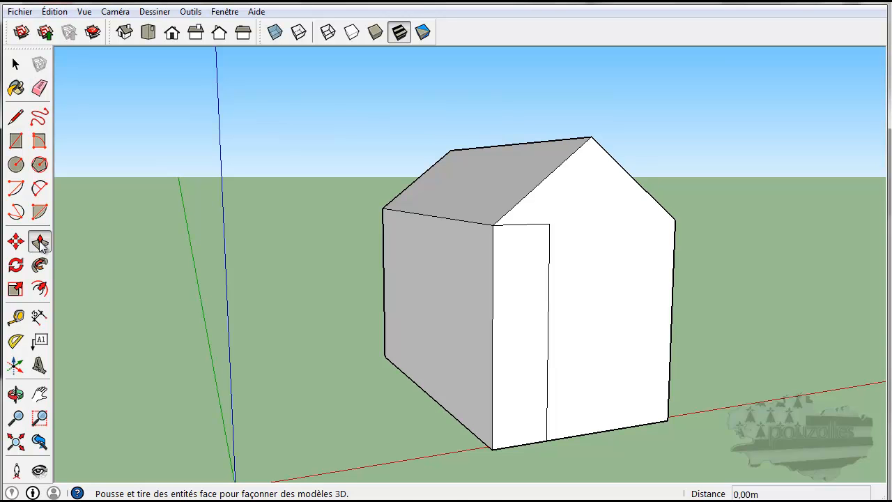
{"action": "left_click", "coordinate": [596, 237]}
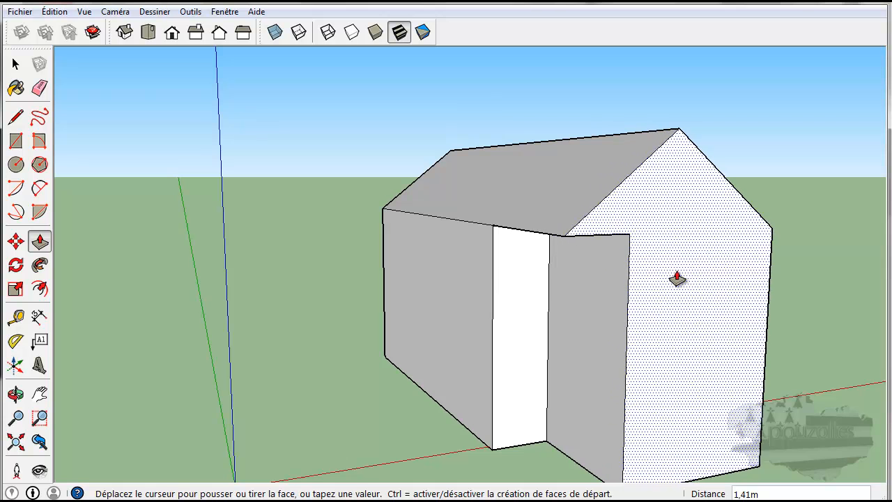
{"action": "left_click", "coordinate": [680, 279]}
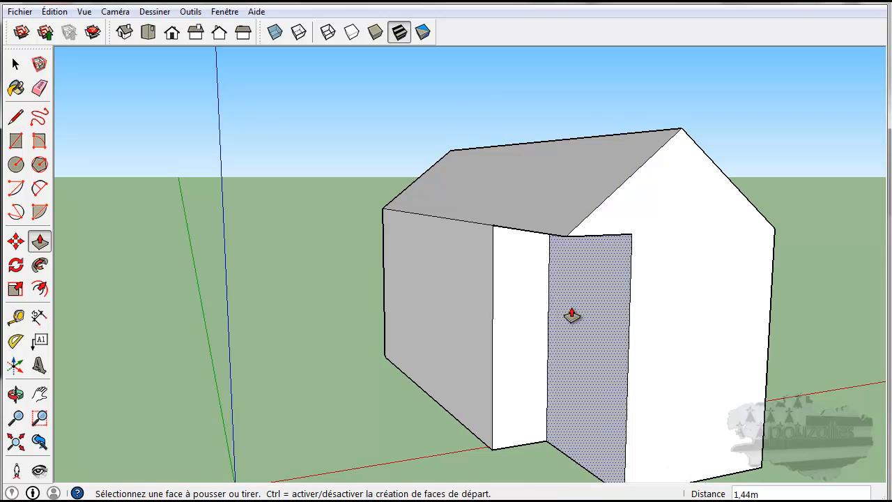
Step: Push the side wall of the projecting front section inward about 0.48 m to widen the recess
{"action": "middle_click_drag", "start_coordinate": [362, 335], "coordinate": [391, 341]}
{"action": "left_click", "coordinate": [566, 342]}
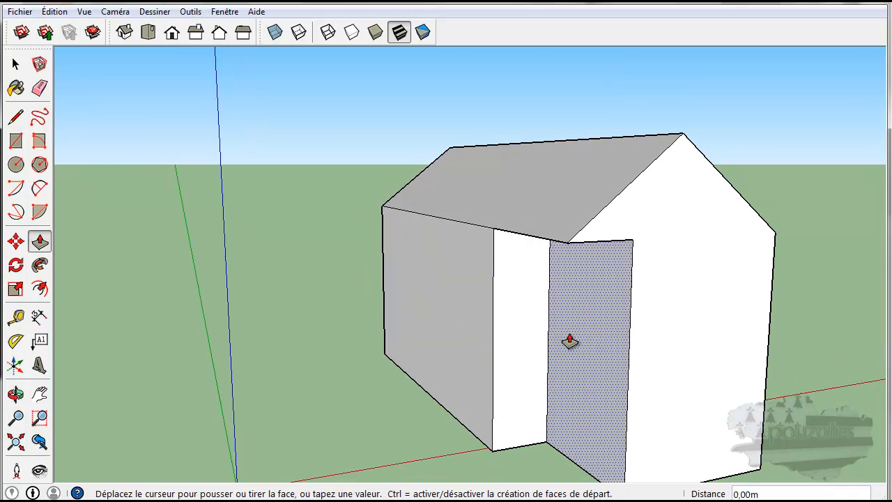
{"action": "left_click", "coordinate": [609, 338]}
Step: Draw a door rectangle of about 0.62 m by 1.38 m on the recessed front wall, starting from its base edge
{"action": "middle_click_drag", "start_coordinate": [408, 398], "coordinate": [450, 380]}
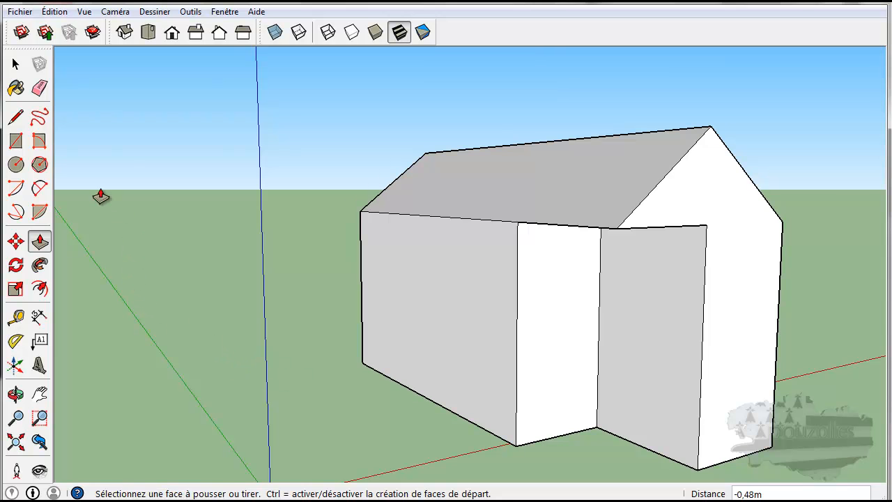
{"action": "key", "text": "c"}
{"action": "key", "text": "r"}
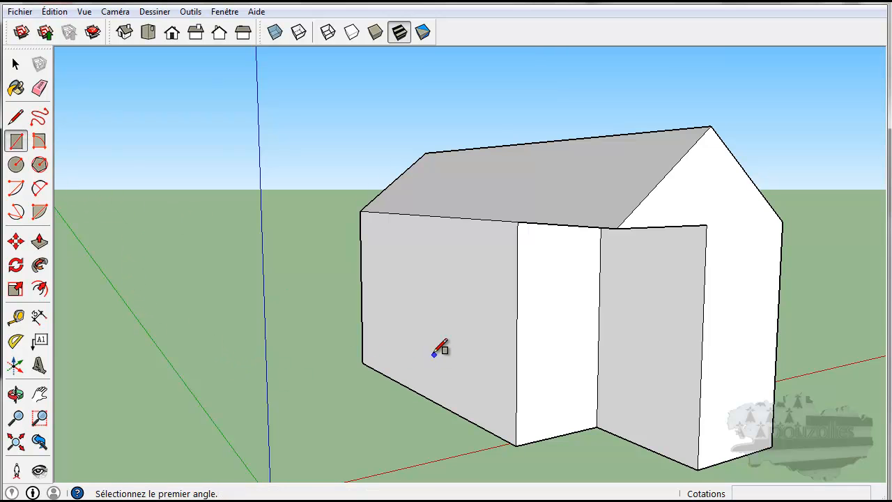
{"action": "left_click", "coordinate": [548, 438]}
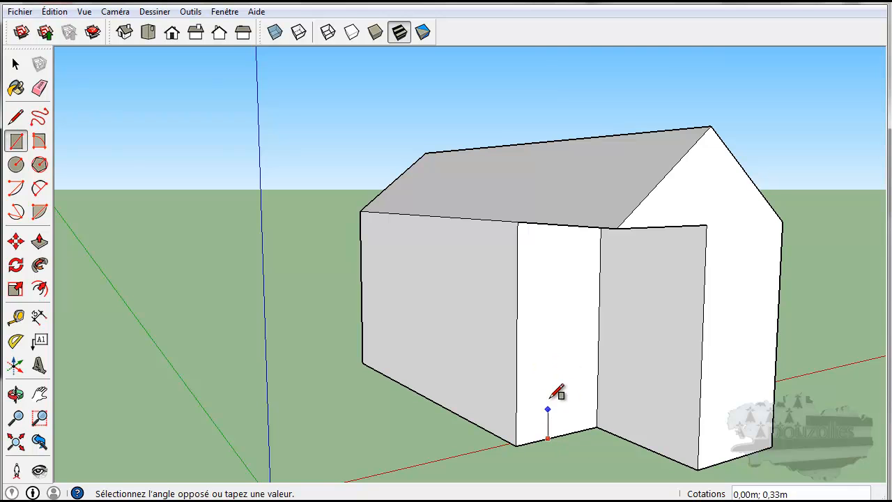
{"action": "left_click", "coordinate": [594, 310]}
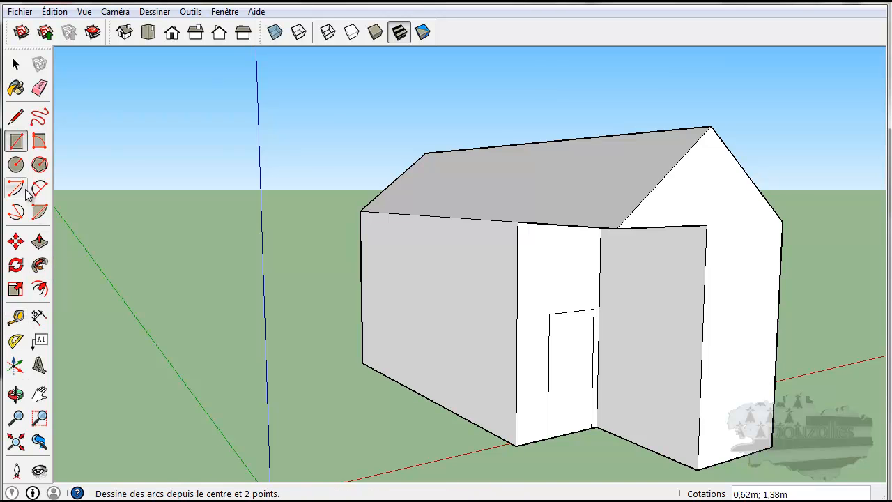
Step: Push the door rectangle about 0.10 m into the recessed wall
{"action": "left_click", "coordinate": [40, 241]}
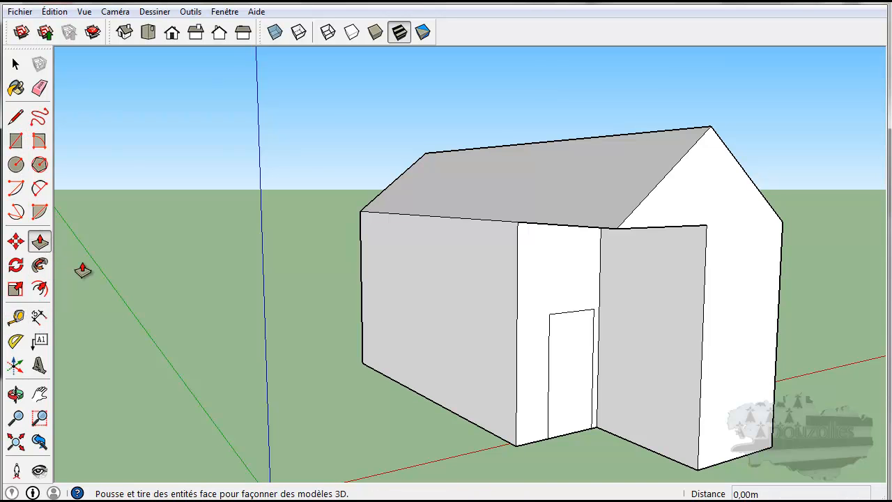
{"action": "left_click", "coordinate": [578, 403]}
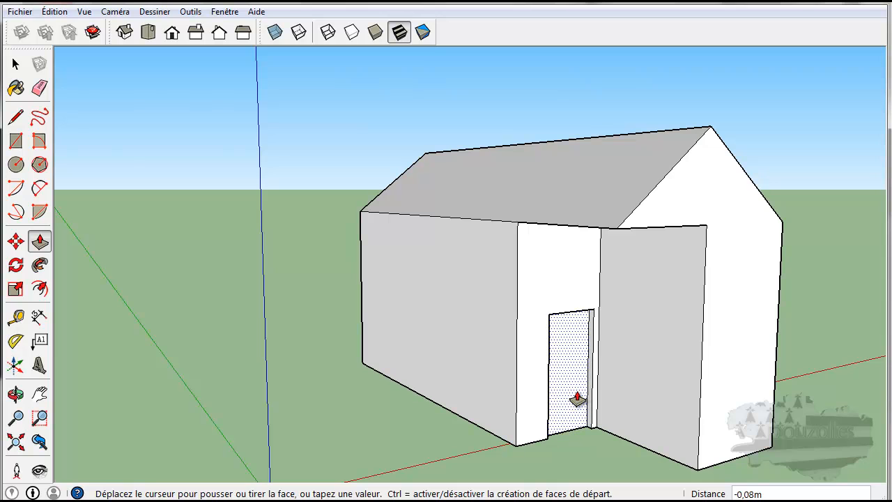
{"action": "left_click", "coordinate": [577, 399]}
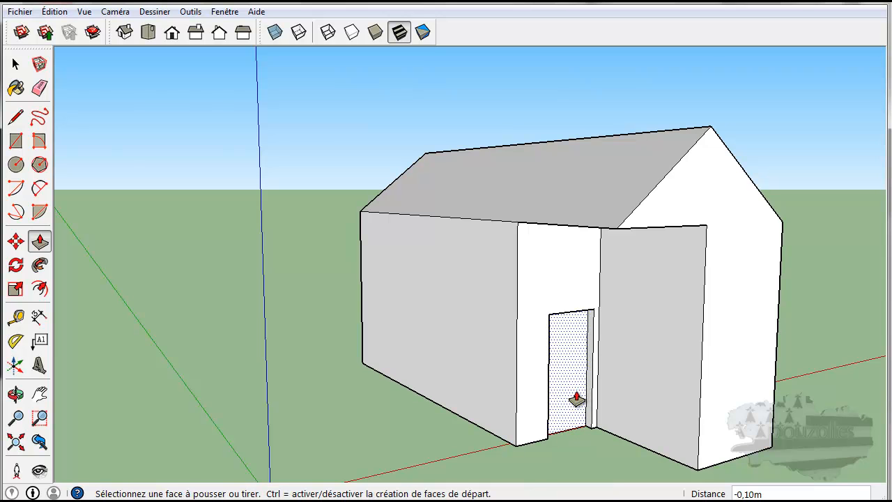
Step: Delete the recessed door face to open the doorway into the house
{"action": "middle_click_drag", "start_coordinate": [577, 399], "coordinate": [558, 391]}
{"action": "mouse_move", "coordinate": [573, 357]}
{"action": "middle_mouse_down"}
{"action": "mouse_move", "coordinate": [593, 351]}
{"action": "mouse_move", "coordinate": [568, 353]}
{"action": "middle_mouse_up"}
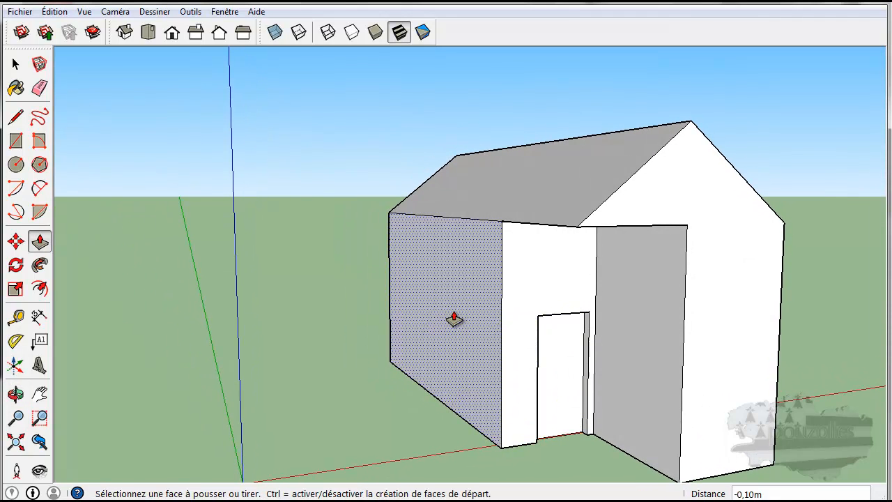
{"action": "left_click", "coordinate": [569, 359]}
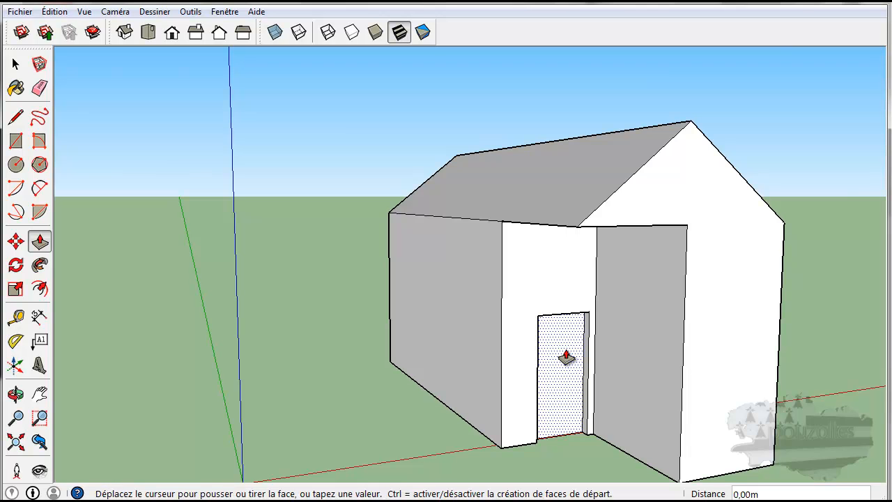
{"action": "left_click", "coordinate": [566, 357]}
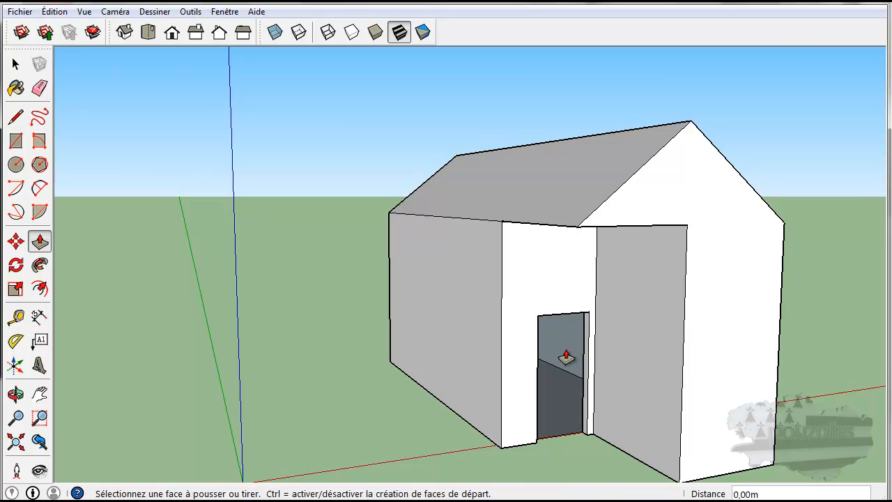
Step: Draw a window rectangle of about 2.01 m by 0.75 m on the long side wall beside the entrance
{"action": "middle_click_drag", "start_coordinate": [566, 357], "coordinate": [671, 355]}
{"action": "left_click", "coordinate": [16, 141]}
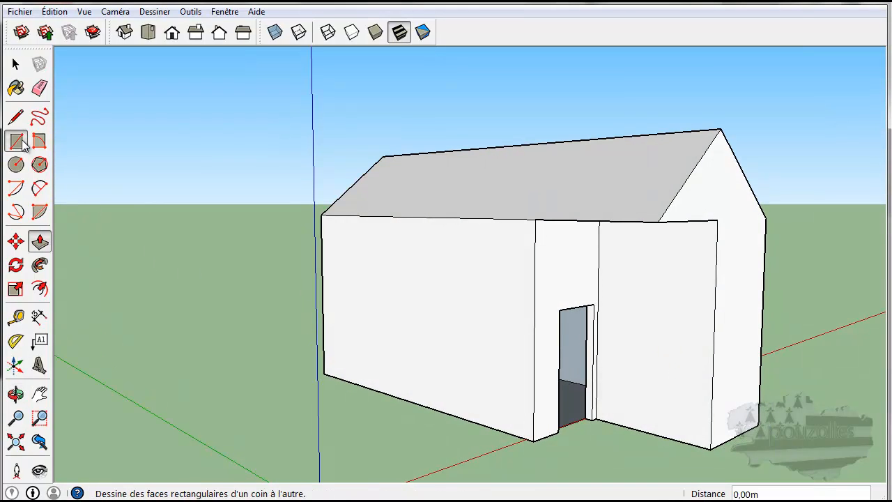
{"action": "left_click", "coordinate": [379, 281]}
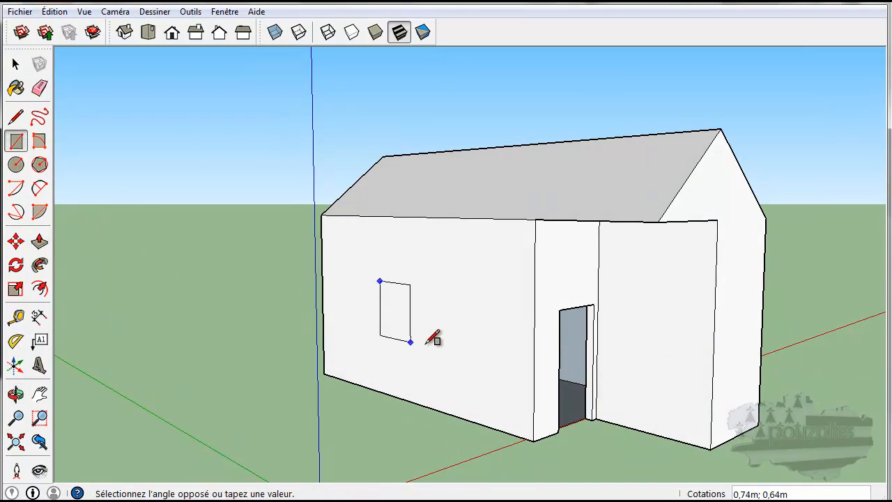
{"action": "left_click", "coordinate": [486, 361]}
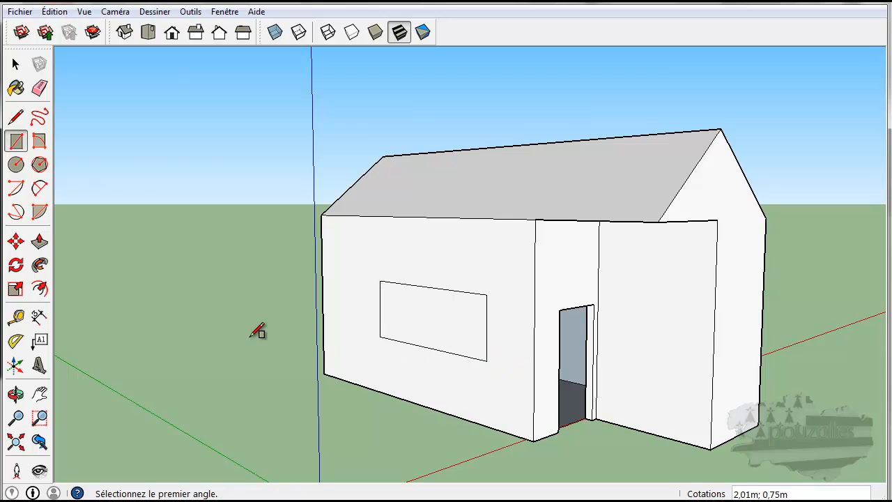
Step: Push the window rectangle about 0.10 m into the side wall
{"action": "left_click", "coordinate": [39, 242]}
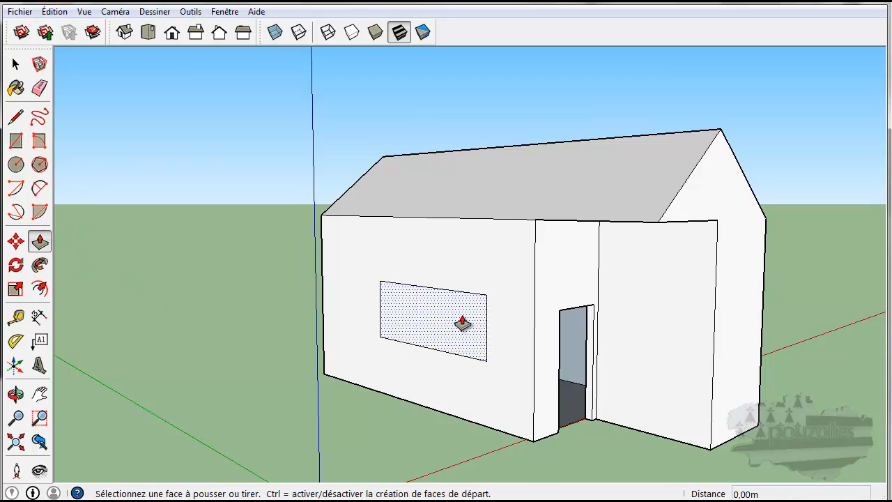
{"action": "left_click", "coordinate": [441, 322]}
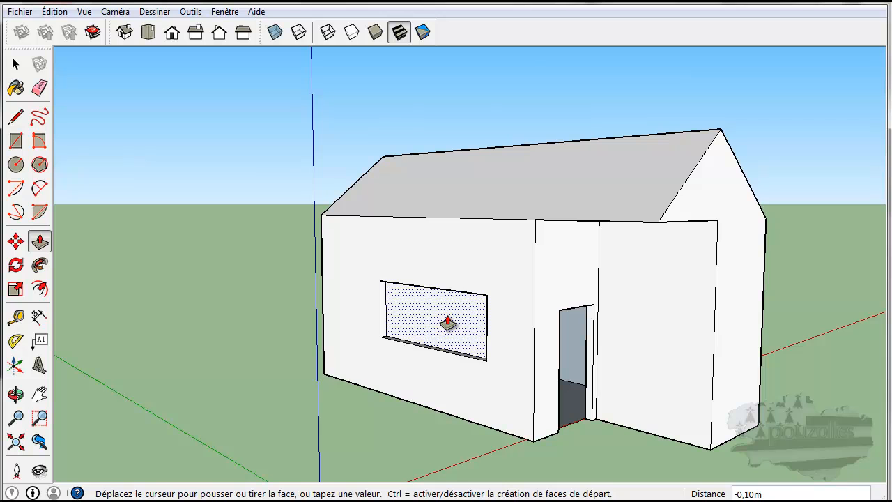
{"action": "left_click", "coordinate": [447, 323]}
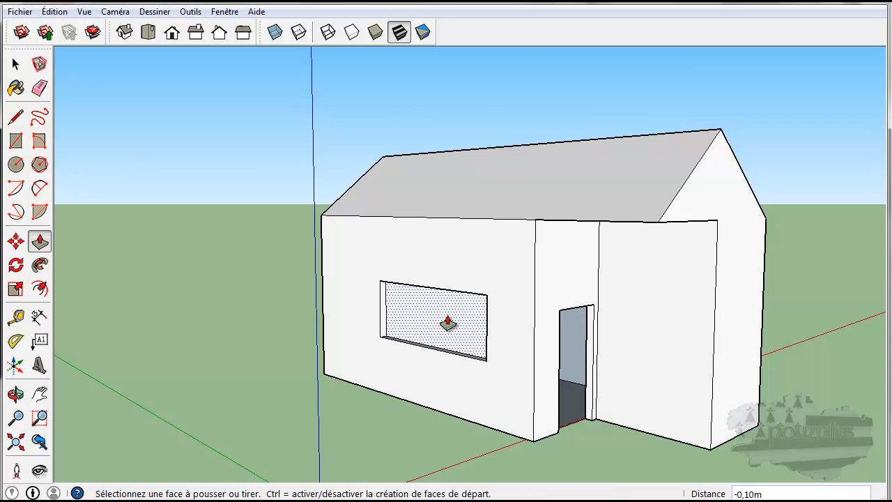
Step: Pull the window face back flush with the side wall, using the roof's lower edge as reference
{"action": "left_click", "coordinate": [448, 321]}
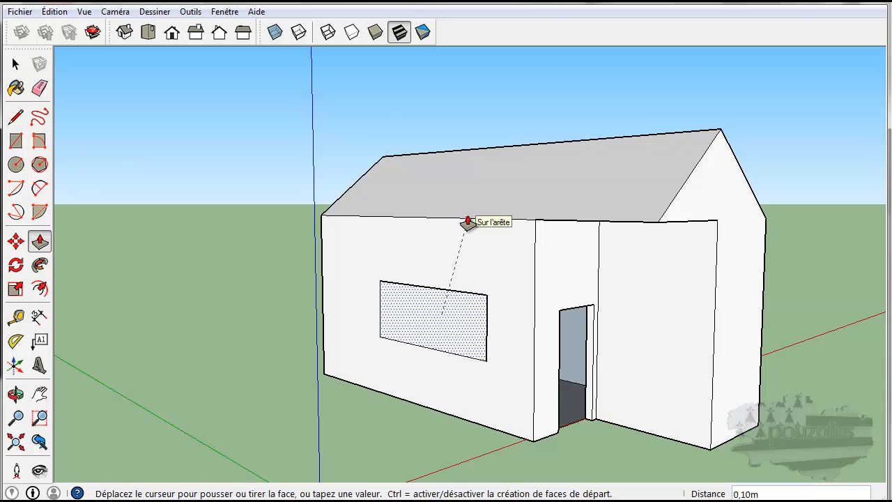
{"action": "left_click", "coordinate": [468, 222]}
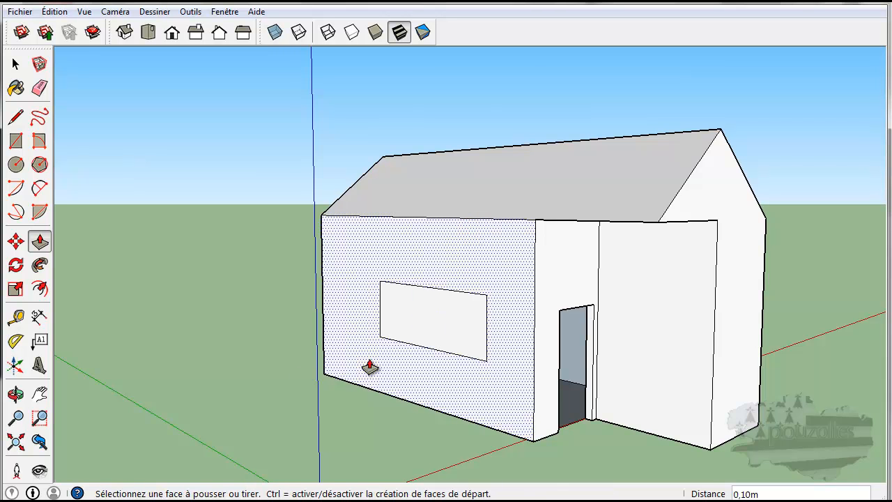
{"action": "left_click", "coordinate": [418, 309]}
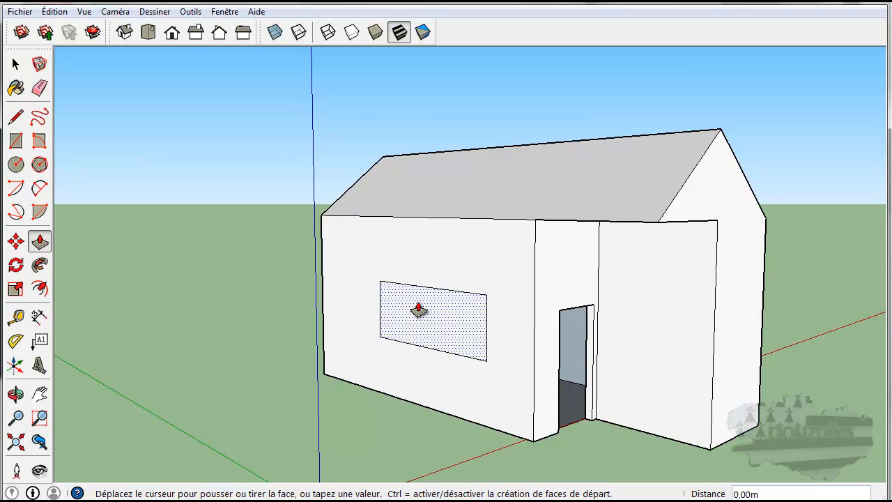
{"action": "scroll", "coordinate": [419, 309], "scroll_direction": "up", "scroll_amount": 2}
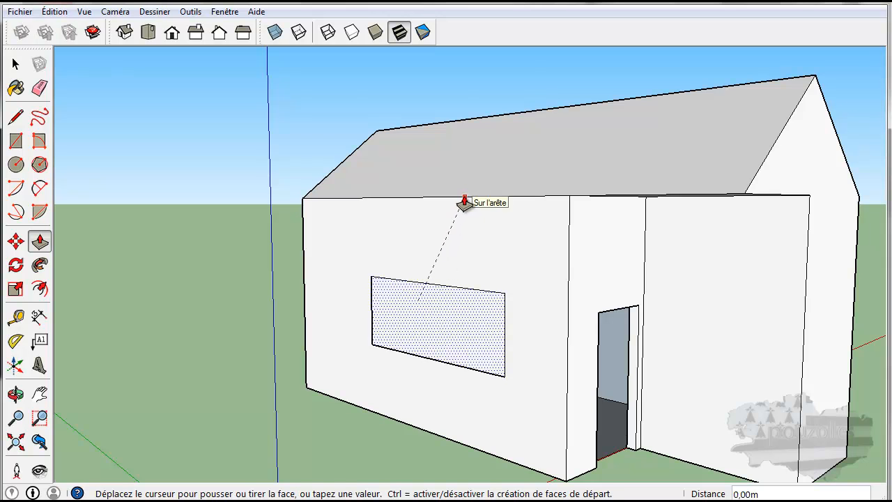
{"action": "left_click", "coordinate": [464, 203]}
Step: Push the side window rectangle about 0.10 m into the wall and delete its face to open the window
{"action": "middle_click_drag", "start_coordinate": [604, 366], "coordinate": [496, 359]}
{"action": "left_click", "coordinate": [449, 329]}
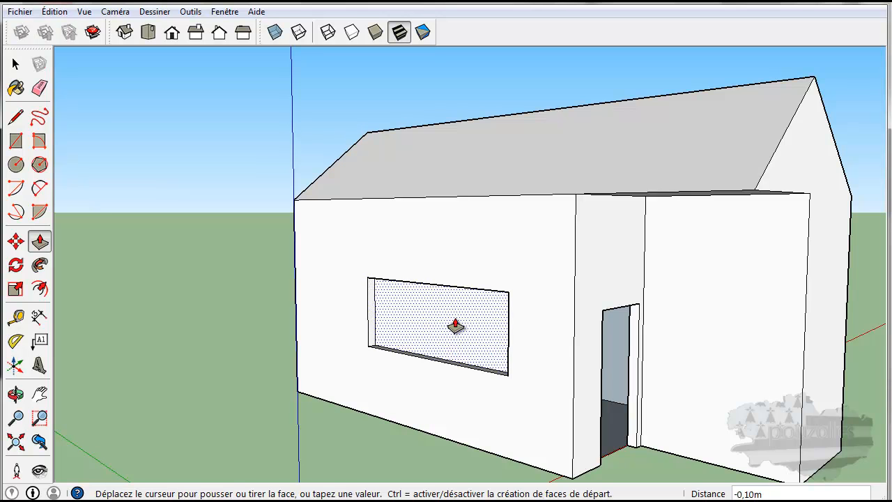
{"action": "left_click", "coordinate": [455, 326]}
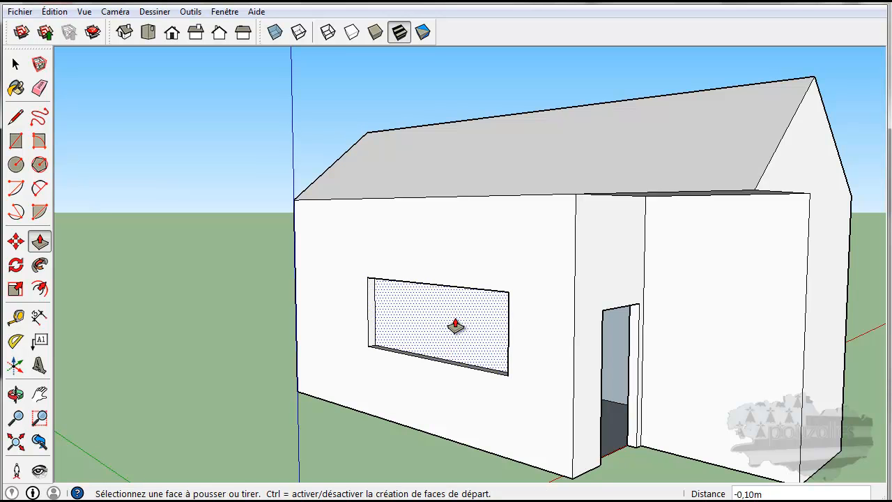
{"action": "key", "text": "Delete"}
{"action": "middle_click_drag", "start_coordinate": [392, 429], "coordinate": [355, 427]}
{"action": "key", "text": "p"}
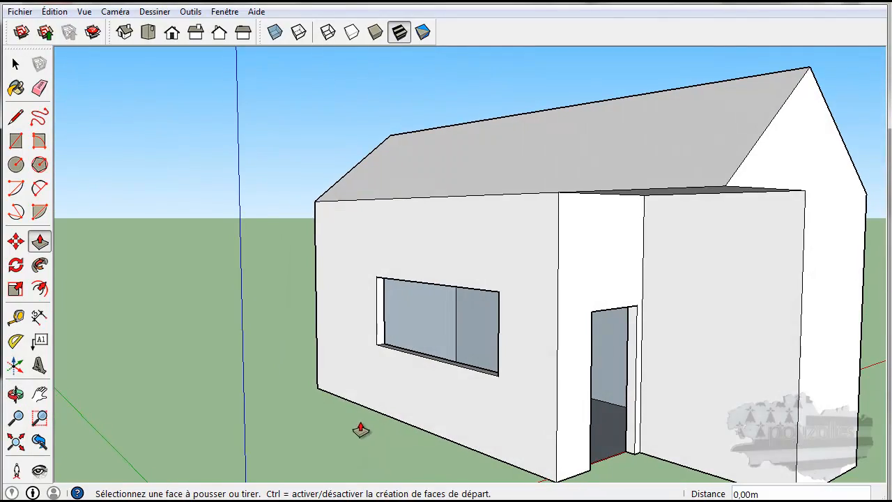
Step: Draw a window rectangle of about 1.40 m by 0.83 m on the opposite long wall, near its front end
{"action": "middle_click_drag", "start_coordinate": [801, 365], "coordinate": [277, 332]}
{"action": "scroll", "coordinate": [286, 335], "scroll_direction": "down", "scroll_amount": 3}
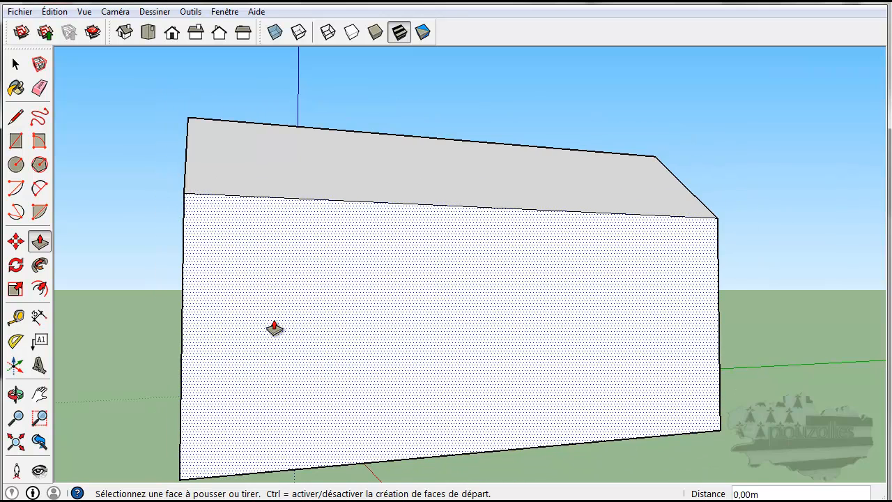
{"action": "left_click", "coordinate": [16, 141]}
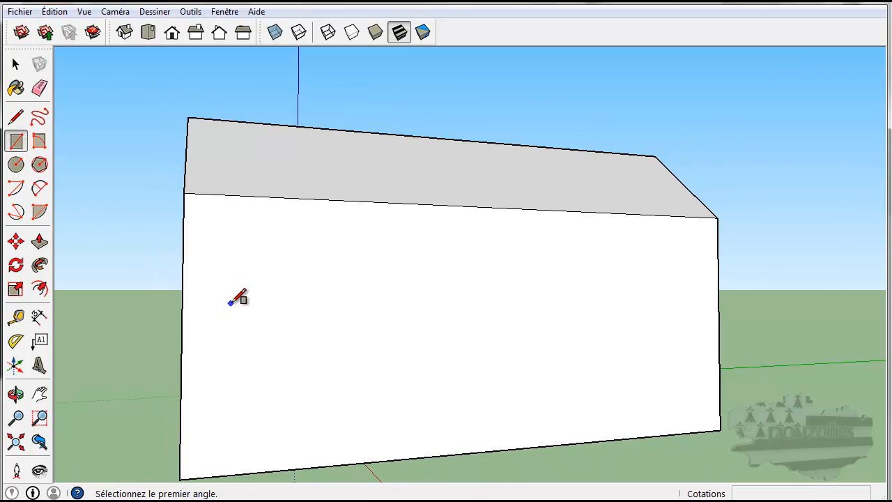
{"action": "left_click", "coordinate": [231, 304]}
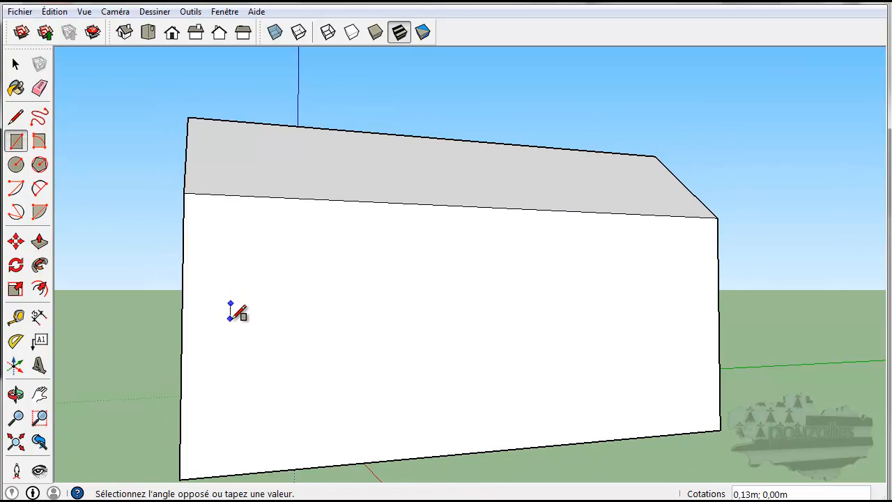
{"action": "left_click", "coordinate": [390, 392]}
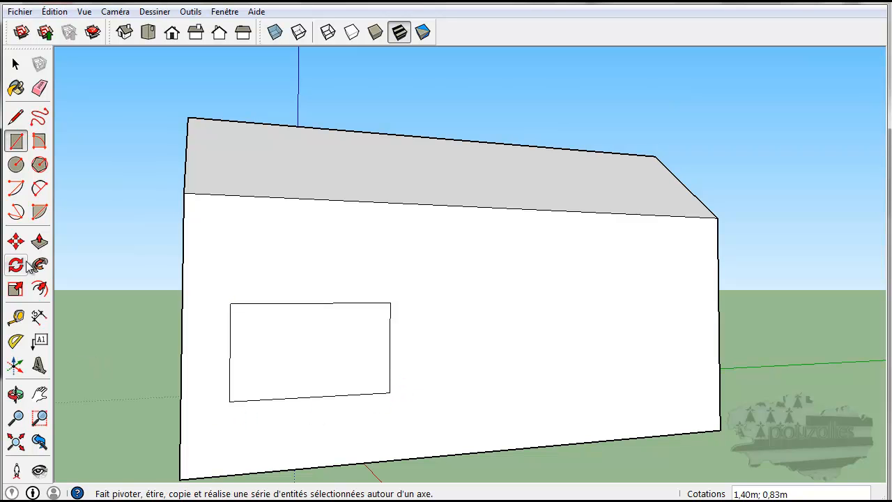
Step: Push the new window rectangle about 0.31 m into the wall and offset its outline inward to form a thin frame
{"action": "left_click", "coordinate": [39, 241]}
{"action": "left_click_drag", "start_coordinate": [276, 350], "coordinate": [272, 347]}
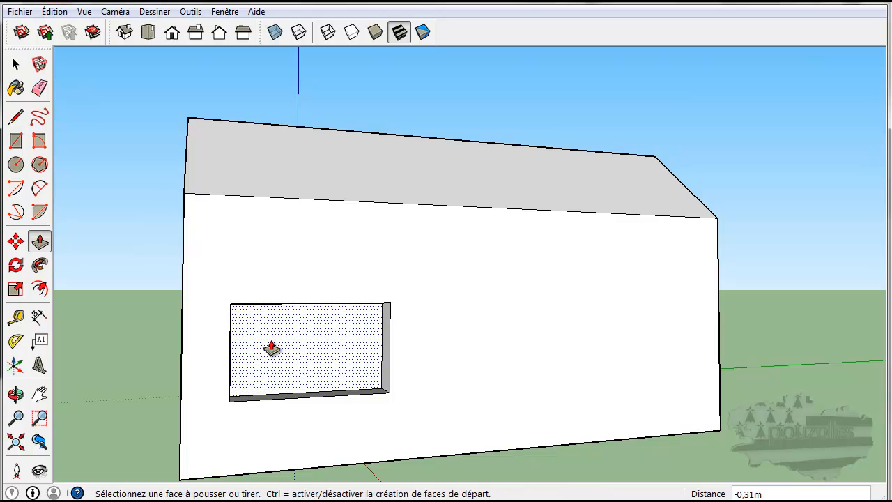
{"action": "left_click", "coordinate": [40, 289]}
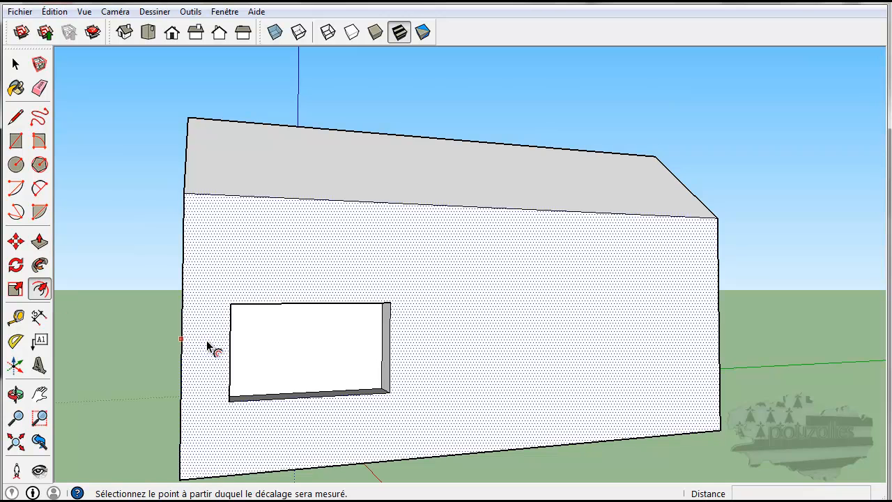
{"action": "left_click", "coordinate": [286, 350]}
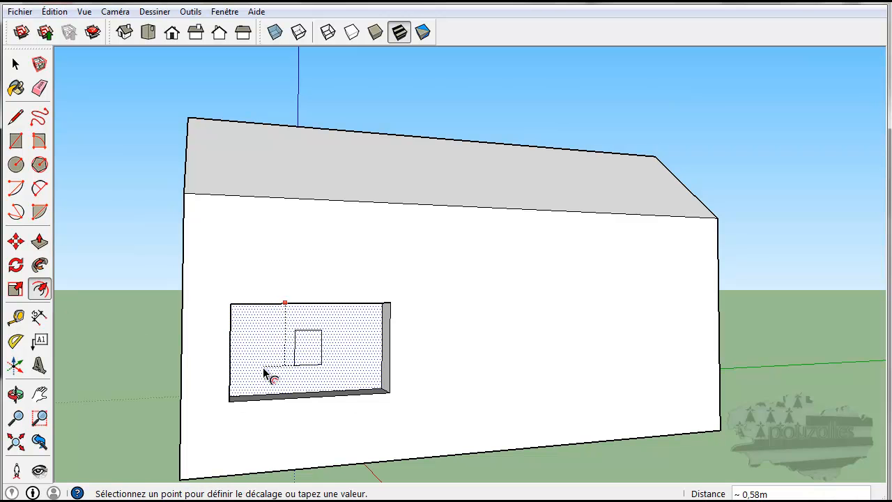
{"action": "left_click", "coordinate": [417, 312]}
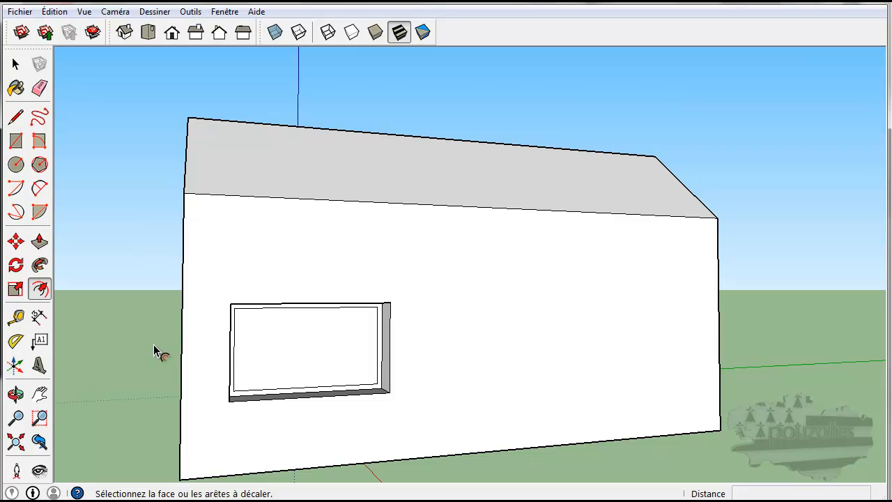
Step: Push the pane inside the window frame about 0.04 m inward
{"action": "left_click", "coordinate": [39, 241]}
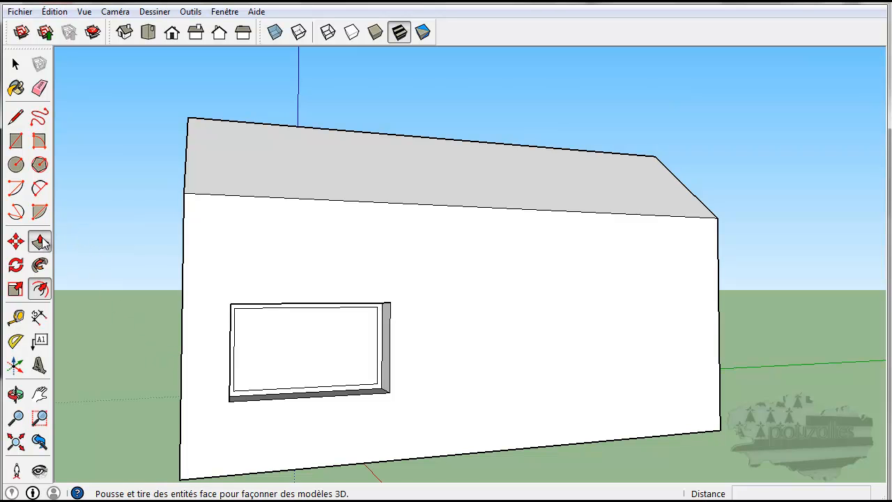
{"action": "left_click", "coordinate": [293, 343]}
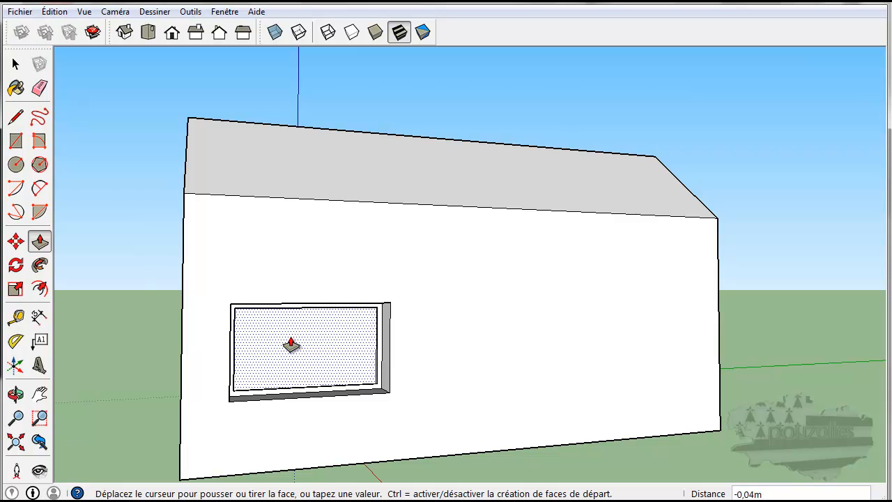
{"action": "left_click", "coordinate": [292, 345]}
Step: Pull the window pane back outward about 0.01 m within its frame
{"action": "middle_click_drag", "start_coordinate": [358, 412], "coordinate": [477, 402]}
{"action": "left_click", "coordinate": [373, 342]}
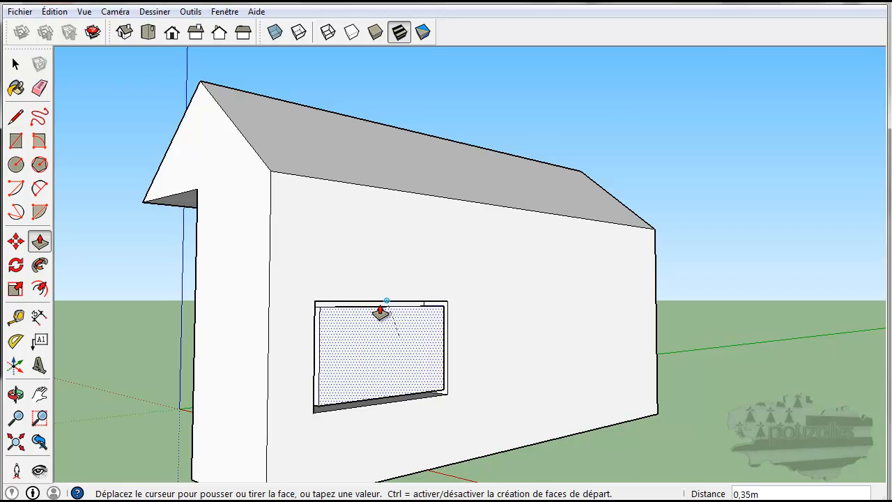
{"action": "middle_click_drag", "start_coordinate": [380, 311], "coordinate": [349, 314]}
{"action": "scroll", "coordinate": [353, 315], "scroll_direction": "up", "scroll_amount": 3}
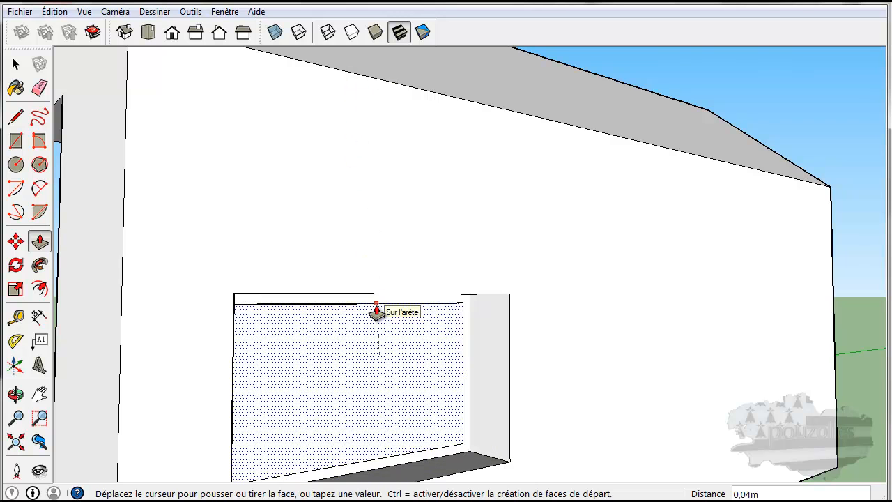
{"action": "left_click", "coordinate": [377, 319]}
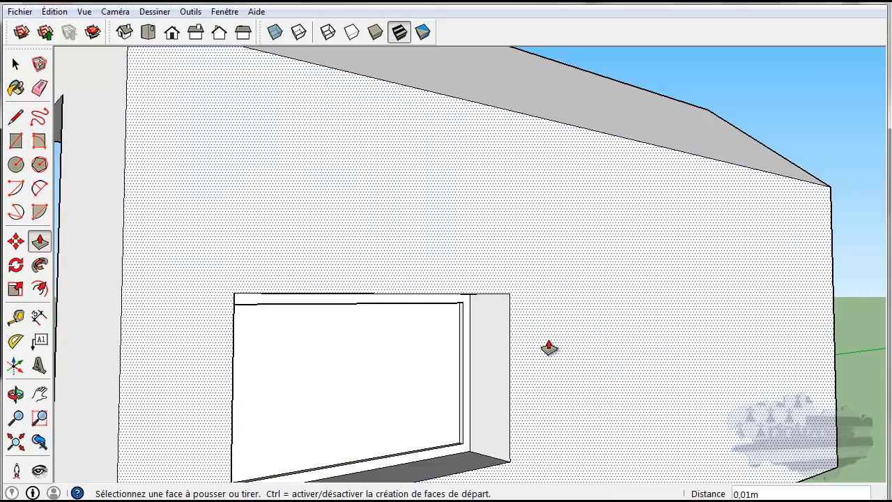
Step: Pull the front gable face outward about 0.40 m as a new volume, keeping the starting face's edges
{"action": "middle_click_drag", "start_coordinate": [550, 350], "coordinate": [787, 370]}
{"action": "scroll", "coordinate": [555, 353], "scroll_direction": "down", "scroll_amount": 5}
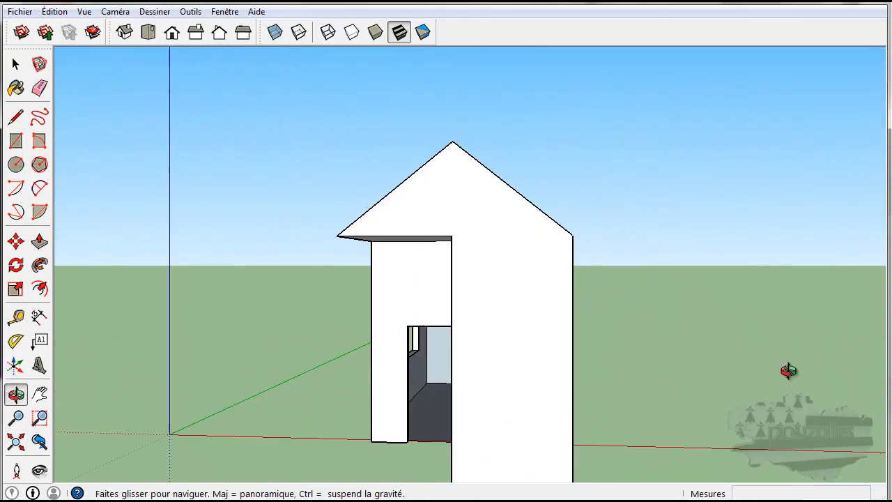
{"action": "middle_click_drag", "start_coordinate": [322, 377], "coordinate": [456, 364]}
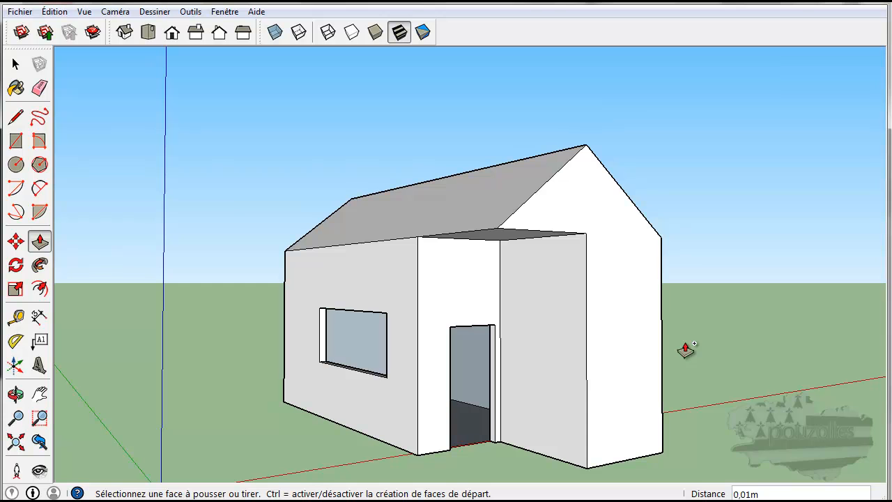
{"action": "left_click", "coordinate": [618, 349]}
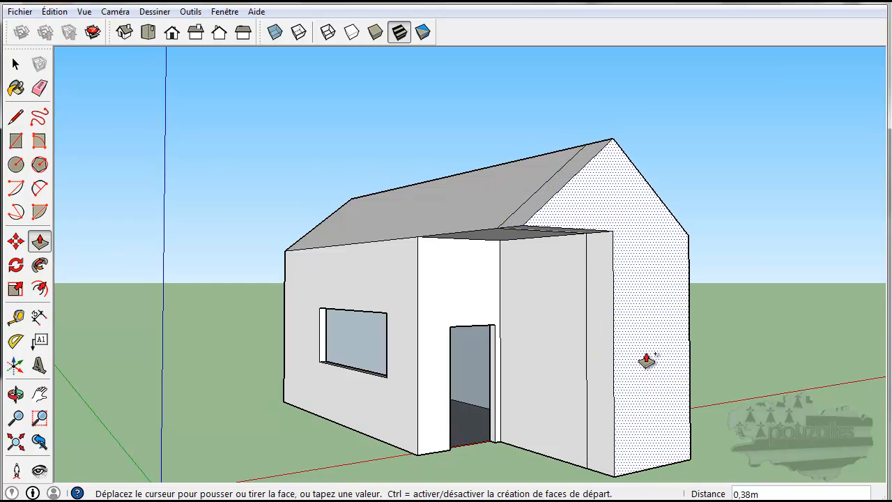
{"action": "left_click", "coordinate": [643, 360]}
{"action": "middle_click_drag", "start_coordinate": [776, 368], "coordinate": [757, 353]}
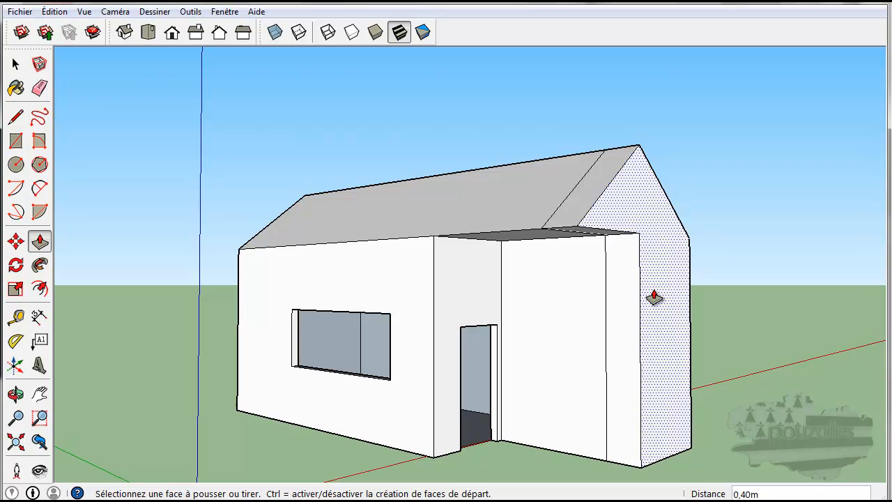
Step: Undo the last extrusion of the front gable face
{"action": "key", "text": "ctrl+z"}
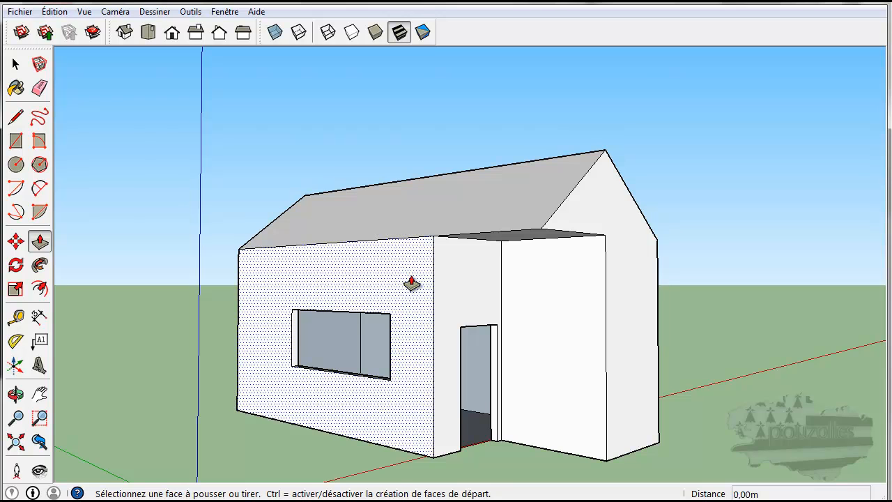
{"action": "middle_click_drag", "start_coordinate": [411, 283], "coordinate": [446, 305]}
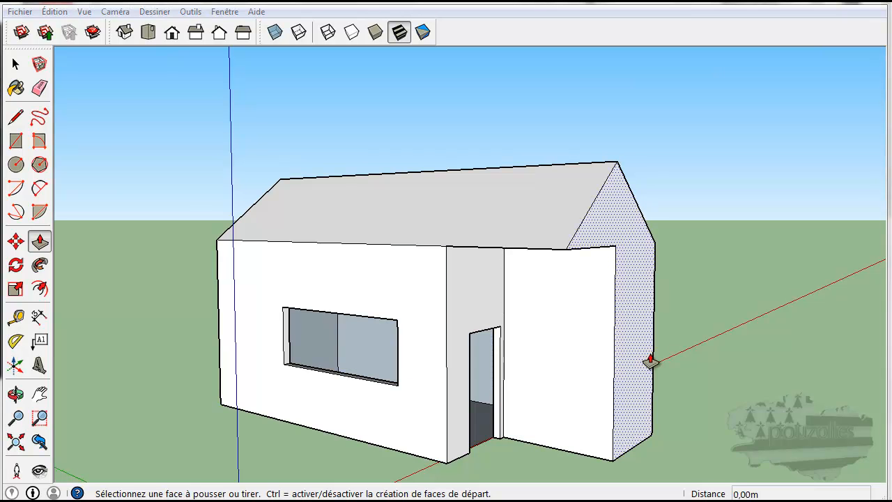
Step: Draw an upright freestanding rectangle about 2.16 m by 2.90 m beside the front gable end of the house
{"action": "mouse_move", "coordinate": [708, 362]}
{"action": "middle_mouse_down"}
{"action": "mouse_move", "coordinate": [510, 355]}
{"action": "mouse_move", "coordinate": [364, 310]}
{"action": "middle_mouse_up"}
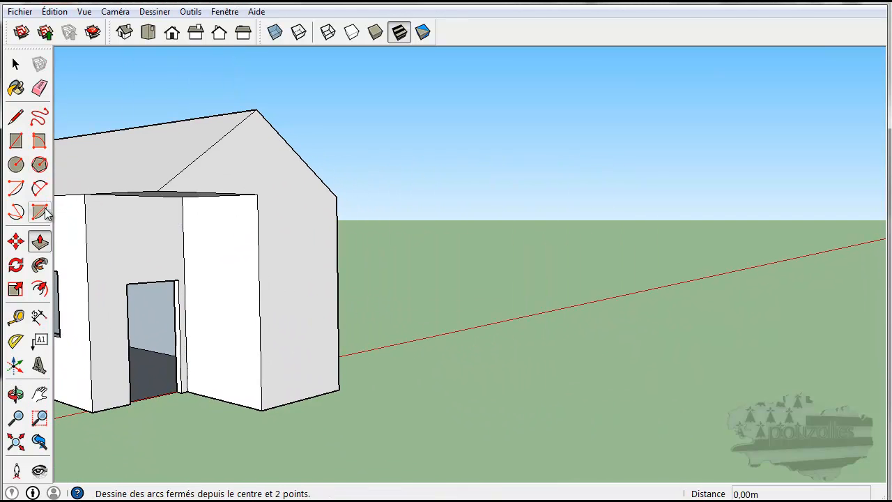
{"action": "left_click", "coordinate": [15, 140]}
{"action": "left_click", "coordinate": [451, 387]}
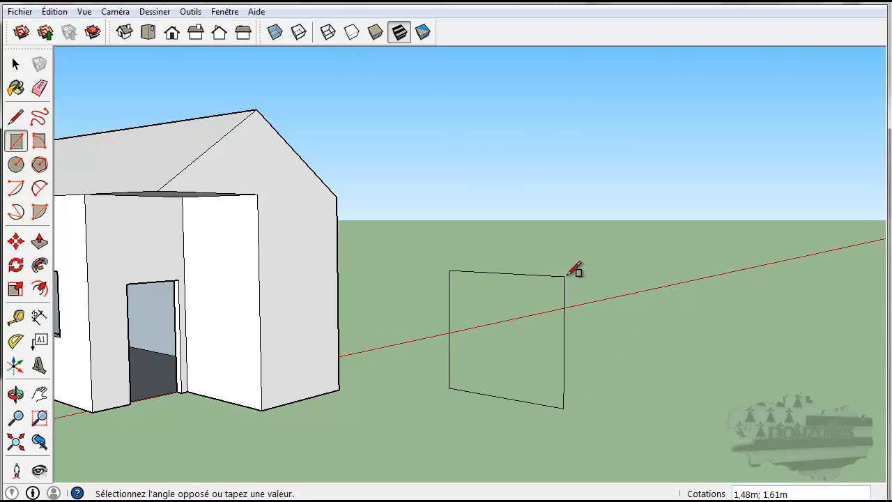
{"action": "left_click", "coordinate": [683, 214]}
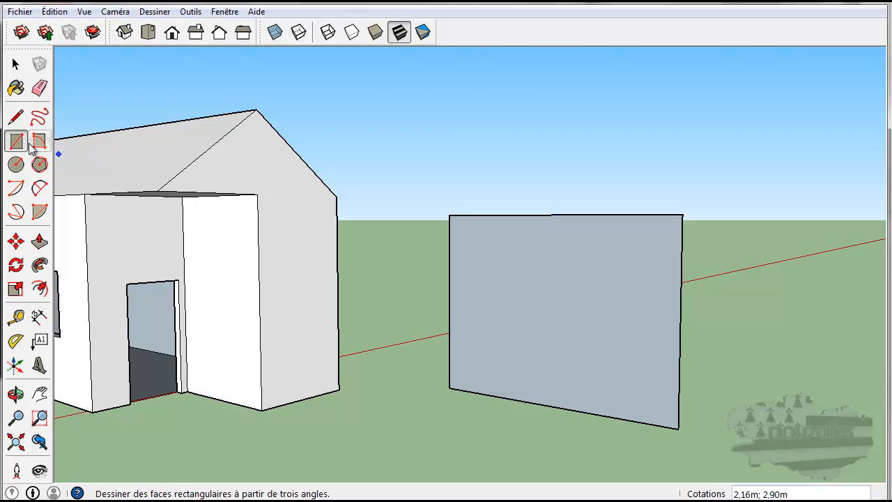
Step: Try a rectangle about 1.21 m by 1.01 m on the freestanding panel and undo it
{"action": "left_click", "coordinate": [520, 260]}
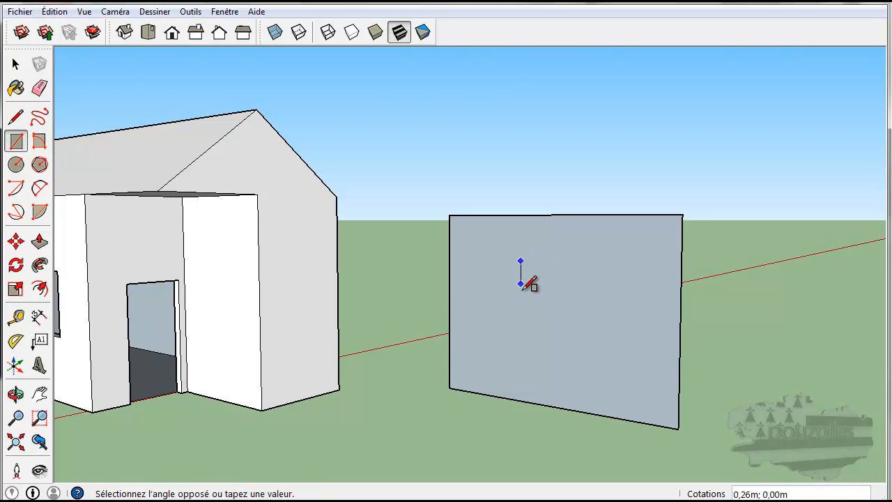
{"action": "left_click", "coordinate": [619, 360]}
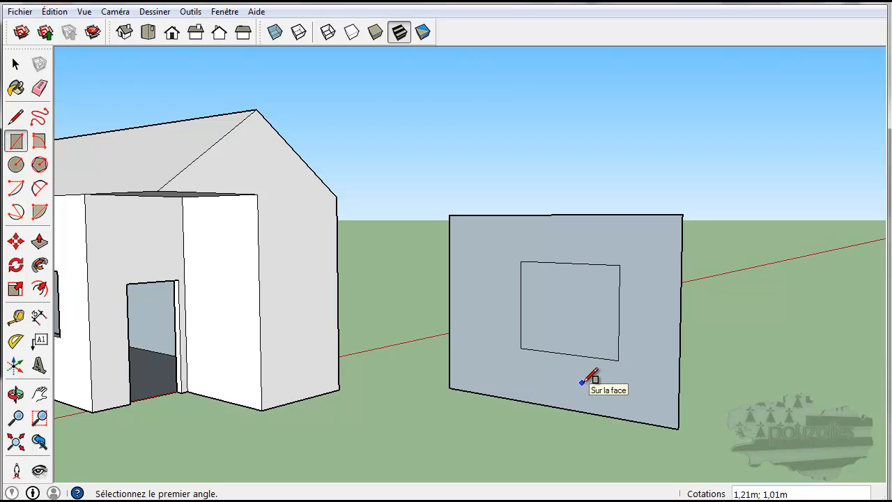
{"action": "key", "text": "ctrl+z"}
Step: Extrude the freestanding panel about 0.19 m to turn it into a thick wall
{"action": "middle_click_drag", "start_coordinate": [718, 322], "coordinate": [414, 345]}
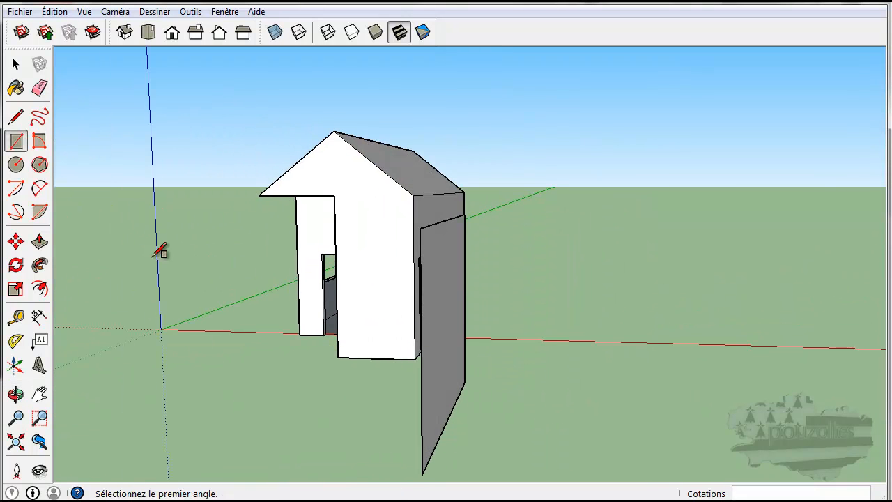
{"action": "left_click", "coordinate": [40, 242]}
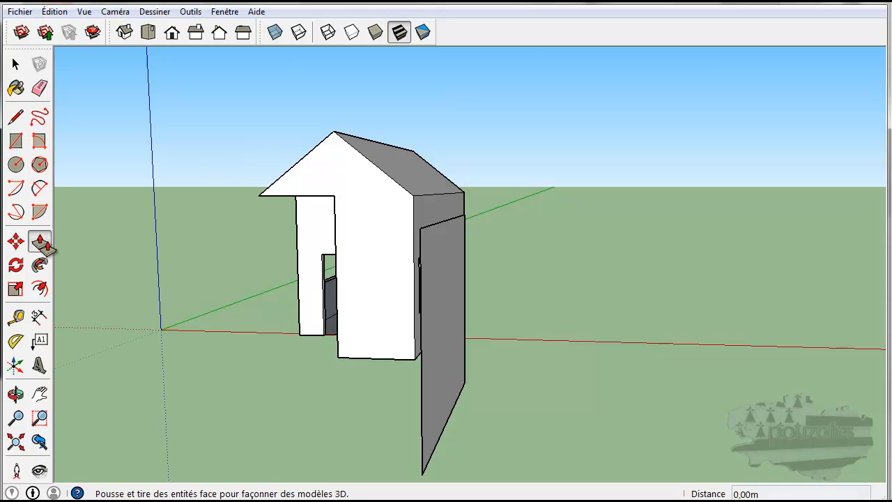
{"action": "left_click", "coordinate": [444, 325]}
{"action": "left_click", "coordinate": [459, 326]}
{"action": "middle_click_drag", "start_coordinate": [375, 378], "coordinate": [635, 329]}
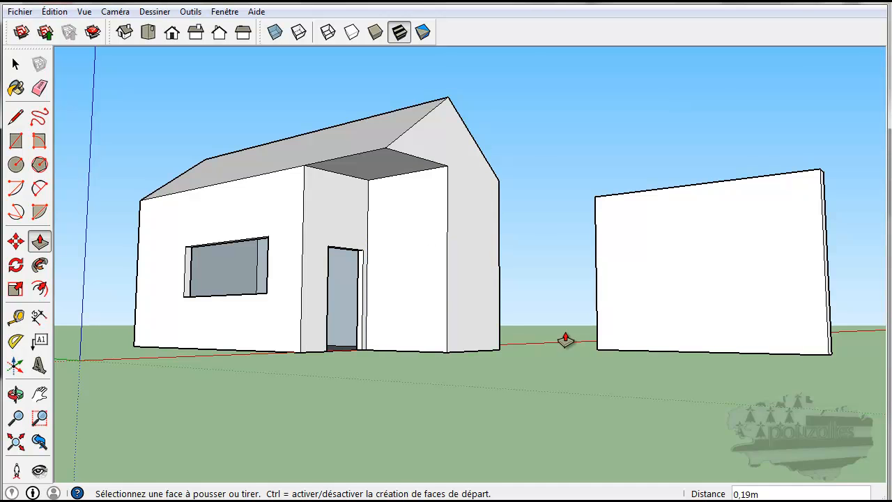
Step: Draw a wide window rectangle on the upper part of the freestanding thick wall's front face
{"action": "middle_click_drag", "start_coordinate": [667, 388], "coordinate": [580, 442]}
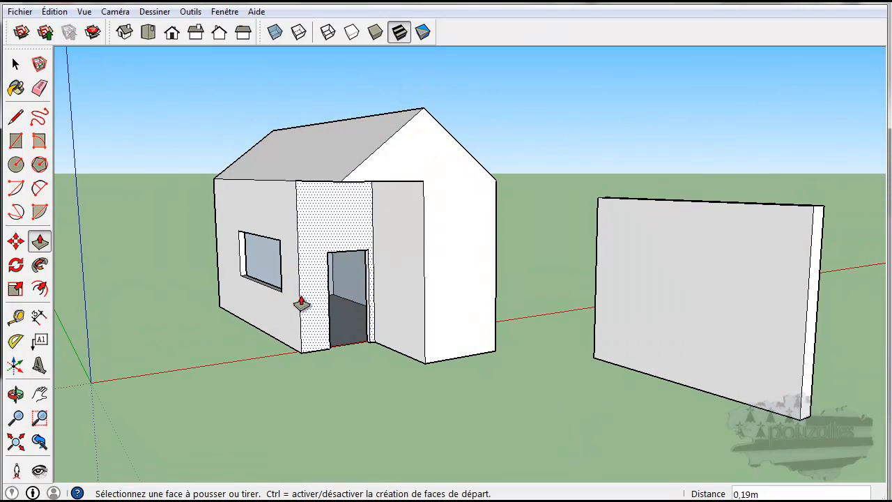
{"action": "left_click", "coordinate": [16, 141]}
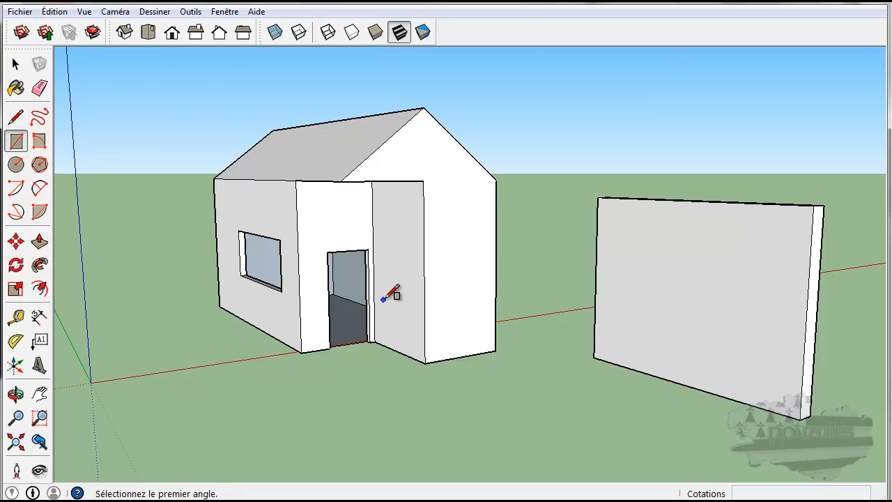
{"action": "left_click", "coordinate": [655, 244]}
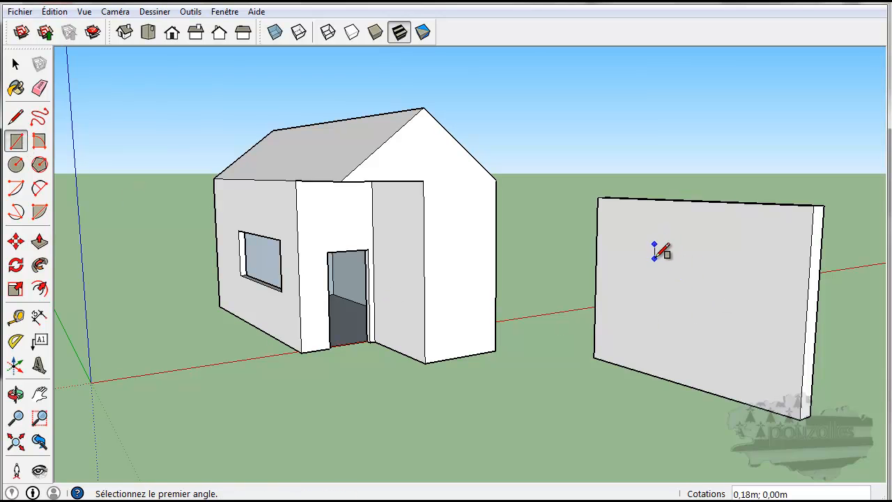
{"action": "left_click", "coordinate": [655, 285]}
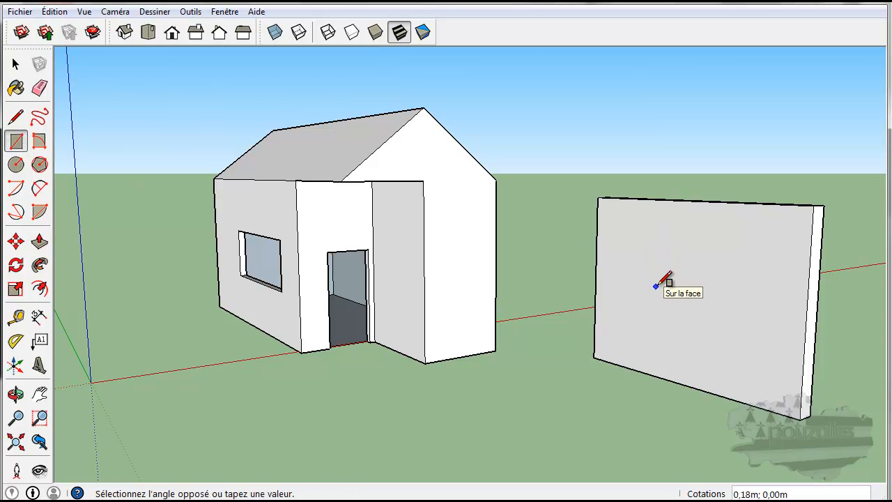
{"action": "left_click", "coordinate": [748, 239]}
Step: Push the window rectangle 0.19 m through the freestanding wall's full thickness, matching its back edge, to cut an opening
{"action": "middle_click_drag", "start_coordinate": [669, 379], "coordinate": [704, 408]}
{"action": "left_click", "coordinate": [39, 242]}
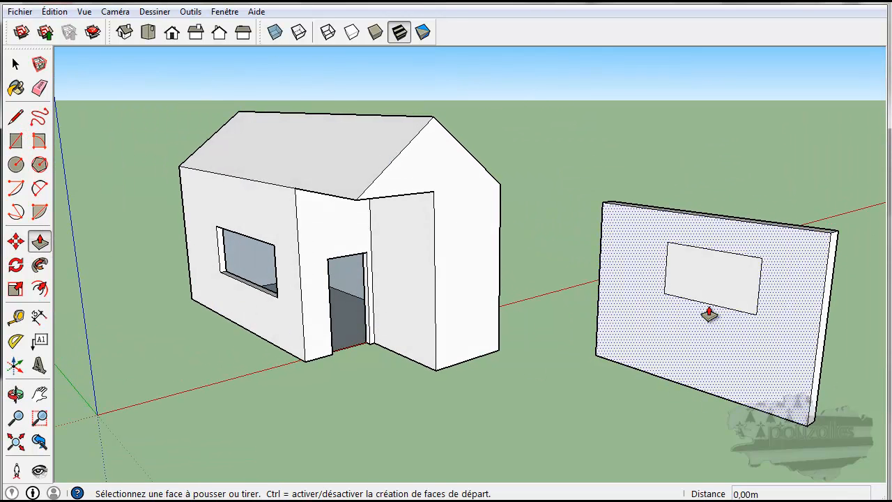
{"action": "scroll", "coordinate": [709, 314], "scroll_direction": "up", "scroll_amount": 3}
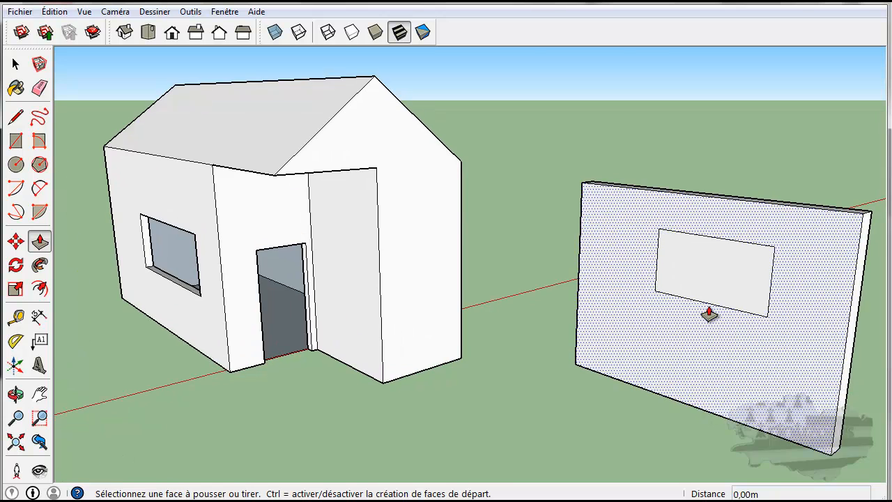
{"action": "middle_click_drag", "start_coordinate": [709, 314], "coordinate": [590, 354]}
{"action": "left_click", "coordinate": [596, 309]}
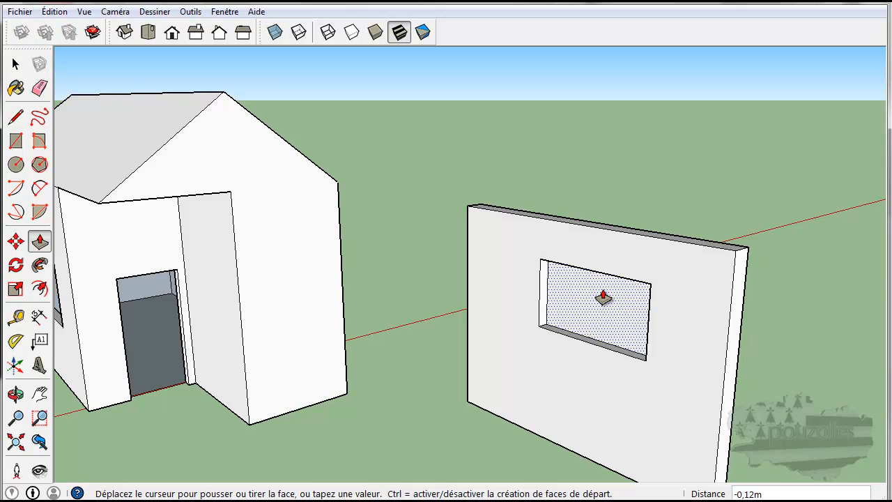
{"action": "left_click", "coordinate": [634, 230]}
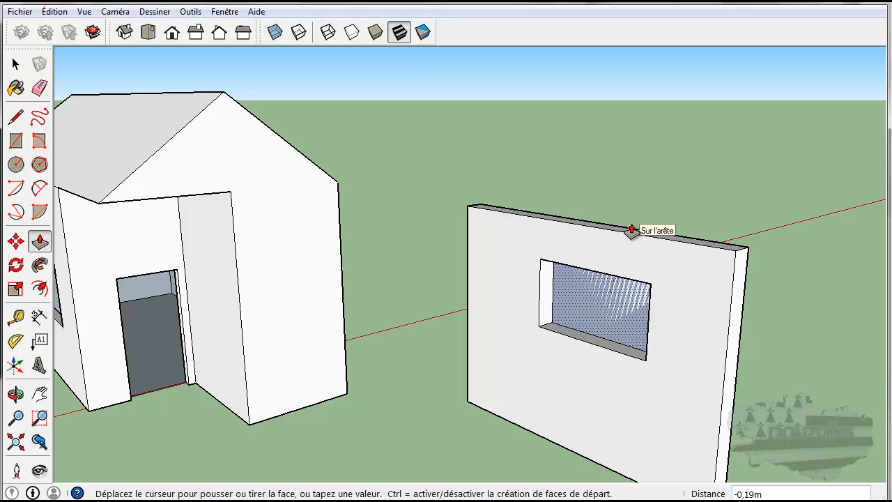
{"action": "middle_click_drag", "start_coordinate": [632, 230], "coordinate": [699, 241]}
{"action": "key", "text": "Escape"}
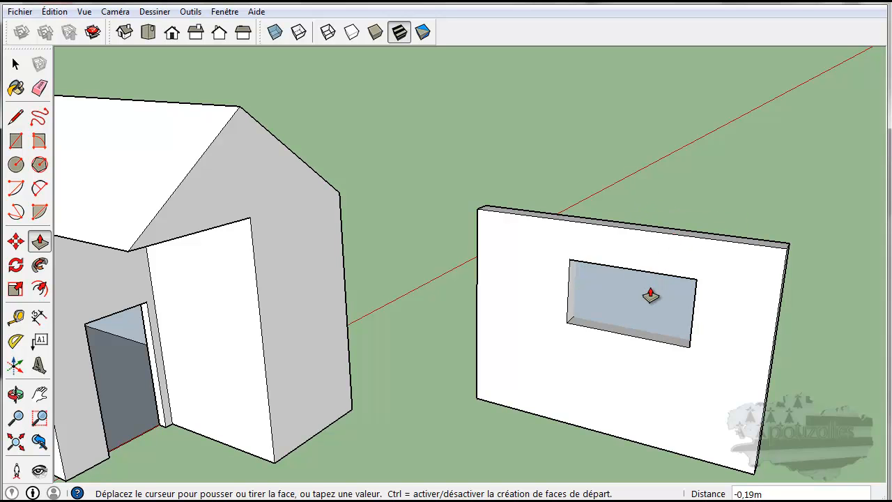
{"action": "left_click", "coordinate": [681, 235]}
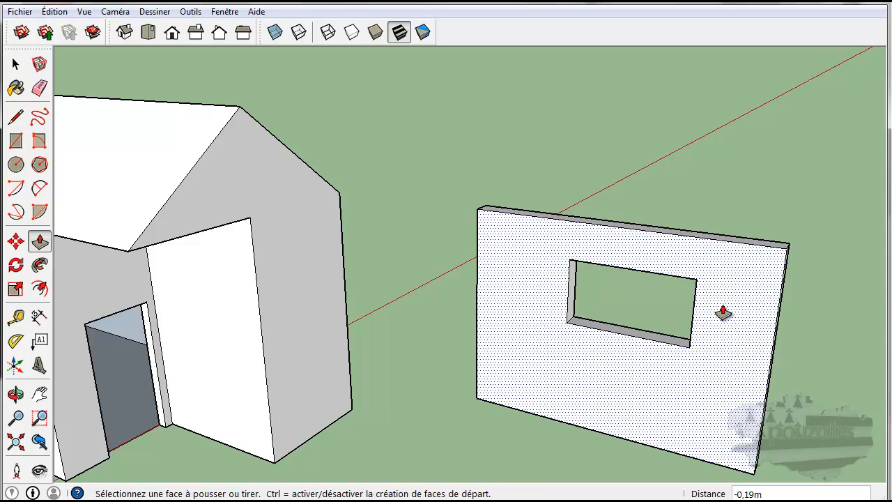
Step: Draw a second upright rectangle as a thin panel on the other side of the house, near the origin
{"action": "middle_click_drag", "start_coordinate": [807, 357], "coordinate": [344, 280]}
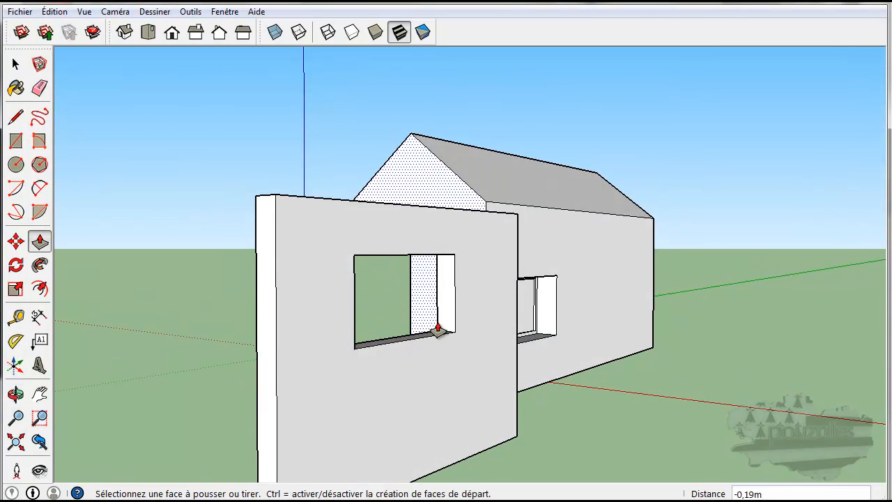
{"action": "middle_click_drag", "start_coordinate": [568, 373], "coordinate": [823, 359]}
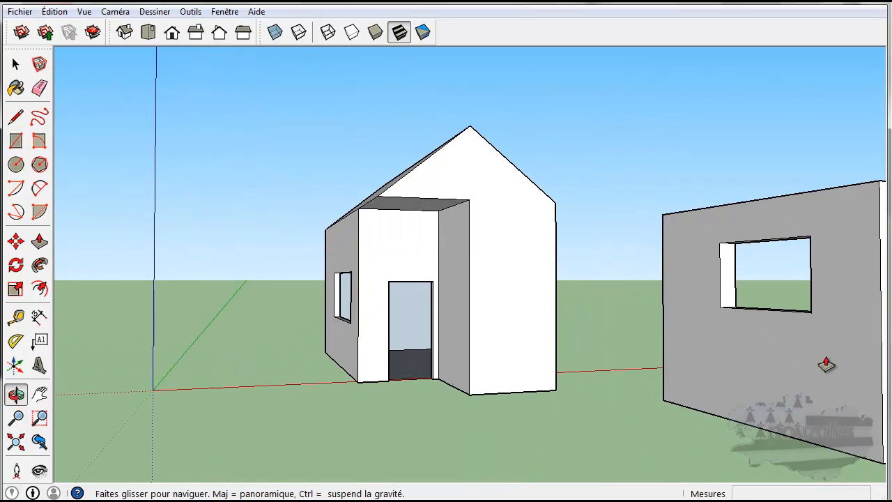
{"action": "scroll", "coordinate": [690, 416], "scroll_direction": "down", "scroll_amount": 2}
{"action": "middle_click_drag", "start_coordinate": [683, 418], "coordinate": [739, 446]}
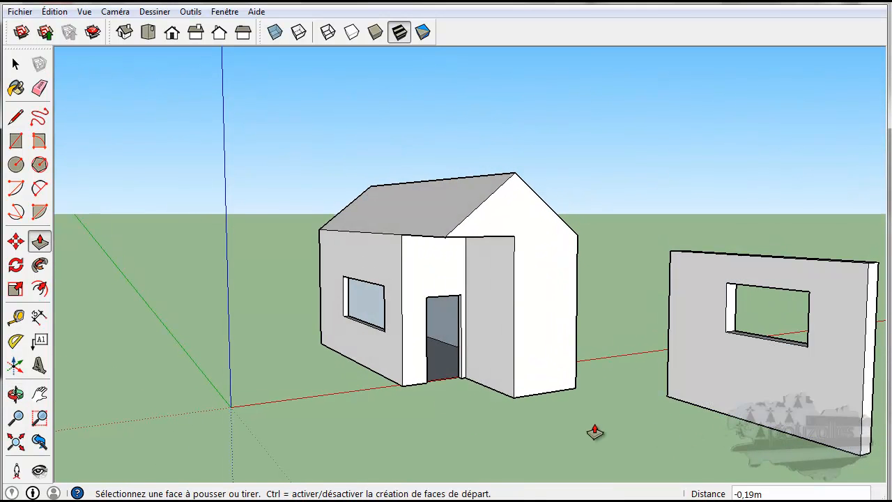
{"action": "left_click", "coordinate": [16, 141]}
{"action": "left_click", "coordinate": [164, 353]}
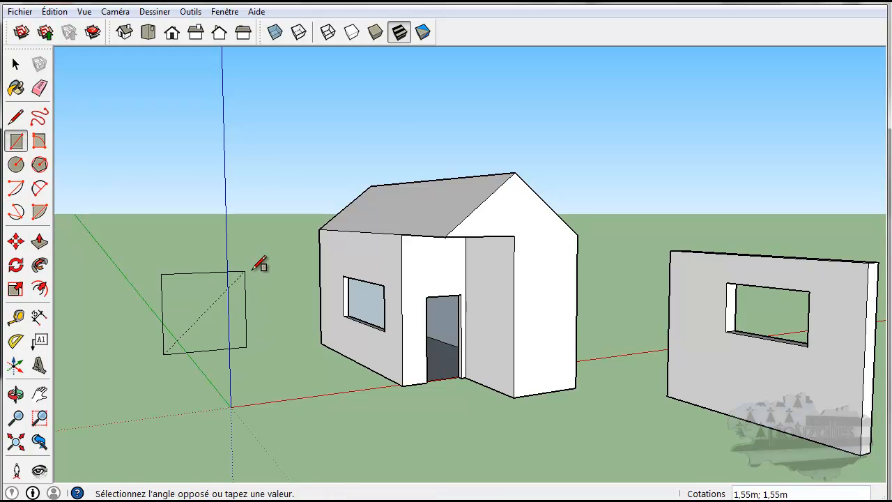
{"action": "left_click", "coordinate": [292, 224]}
Step: Draw a window rectangle about 0.95 m by 0.84 m inside the thin panel
{"action": "scroll", "coordinate": [248, 324], "scroll_direction": "up", "scroll_amount": 2}
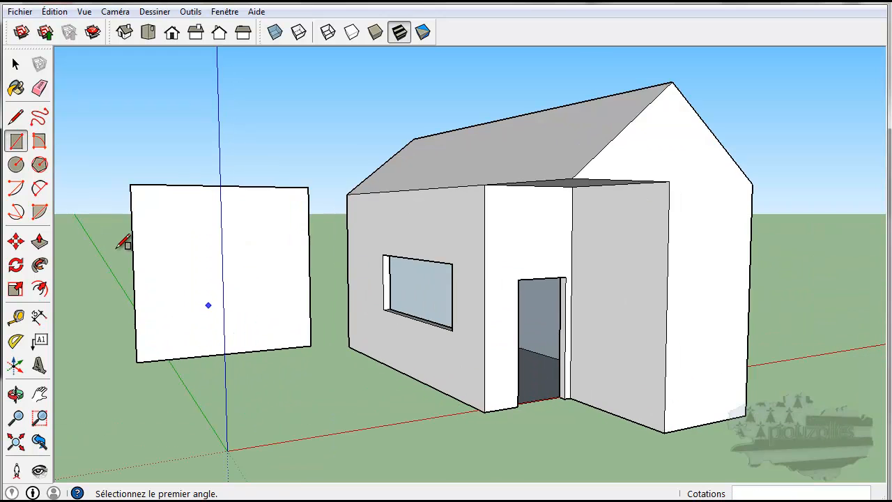
{"action": "left_click", "coordinate": [198, 231]}
{"action": "left_click", "coordinate": [265, 287]}
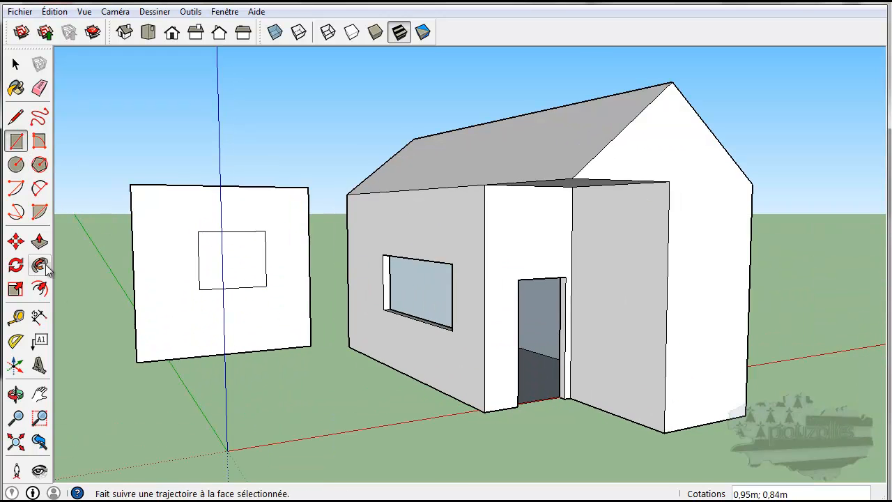
Step: Push the thin panel's window rectangle back about 0.23 m and clear its face to leave an opening
{"action": "left_click", "coordinate": [39, 241]}
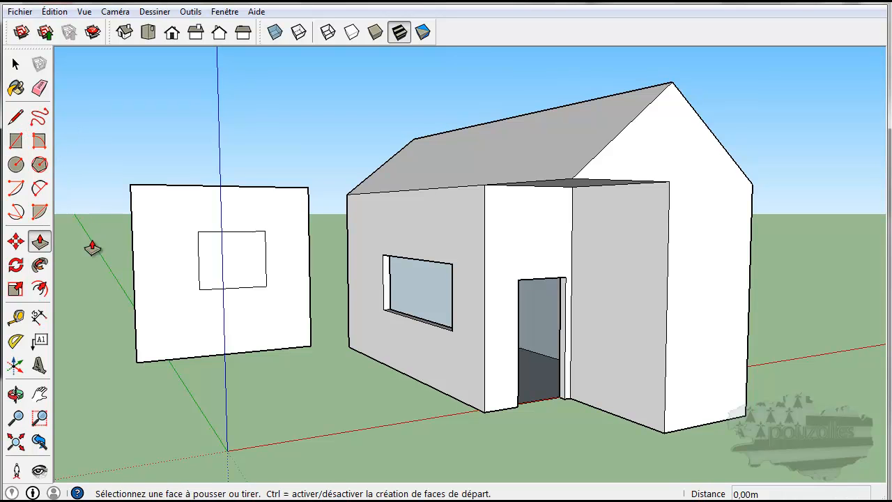
{"action": "left_click", "coordinate": [221, 251]}
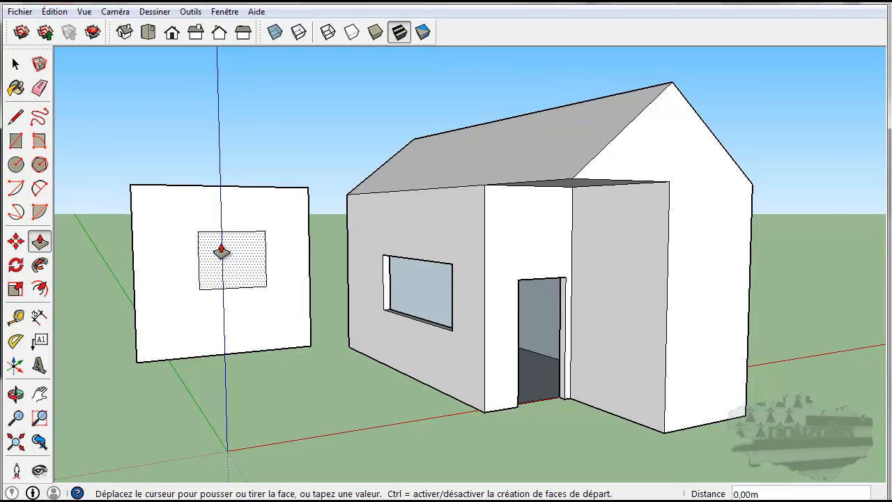
{"action": "scroll", "coordinate": [221, 251], "scroll_direction": "up", "scroll_amount": 4}
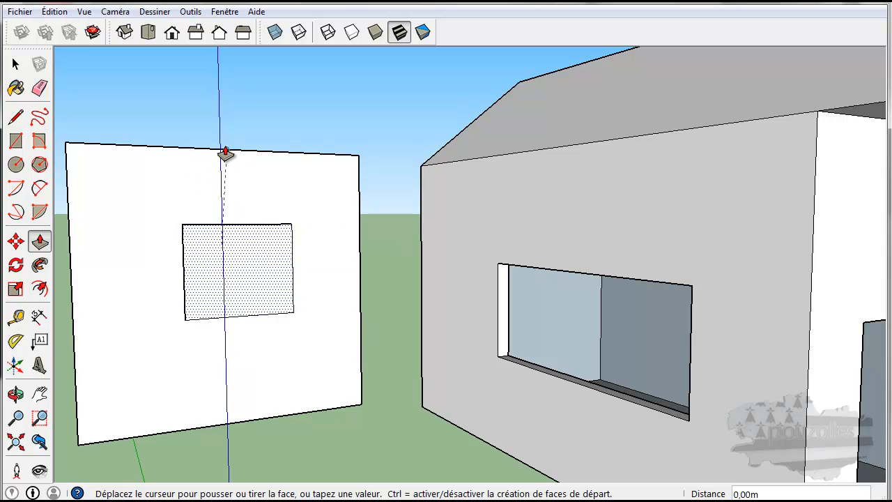
{"action": "left_click", "coordinate": [222, 153]}
{"action": "left_click", "coordinate": [251, 283]}
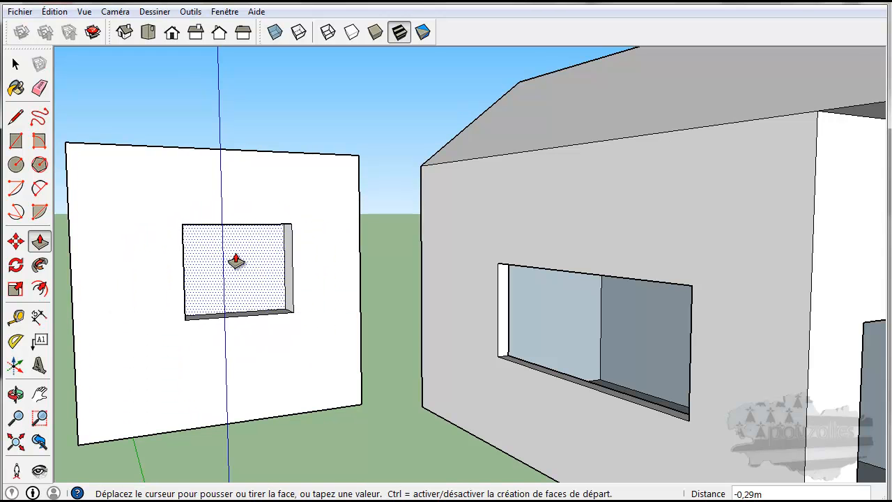
{"action": "left_click", "coordinate": [237, 264]}
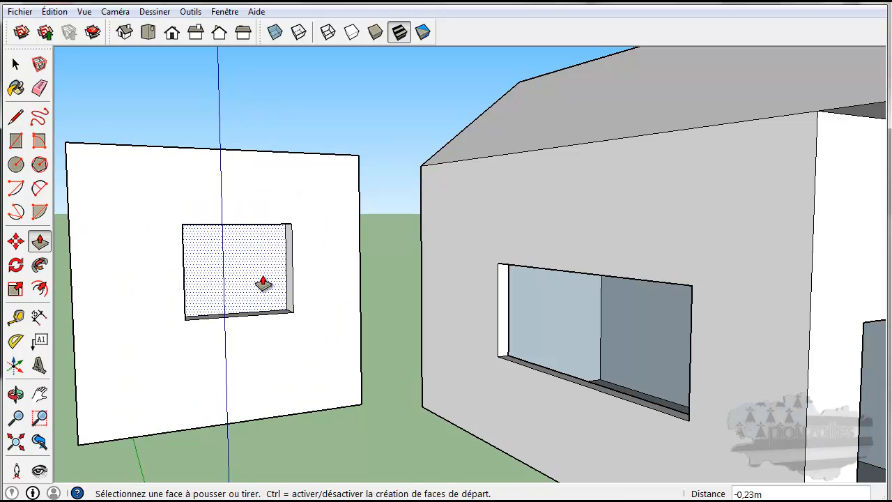
{"action": "double_click", "coordinate": [263, 282]}
Step: Examine the back of the thin panel's opening, the thick wall's opening and the house's gable and rear window wall
{"action": "key", "text": "o"}
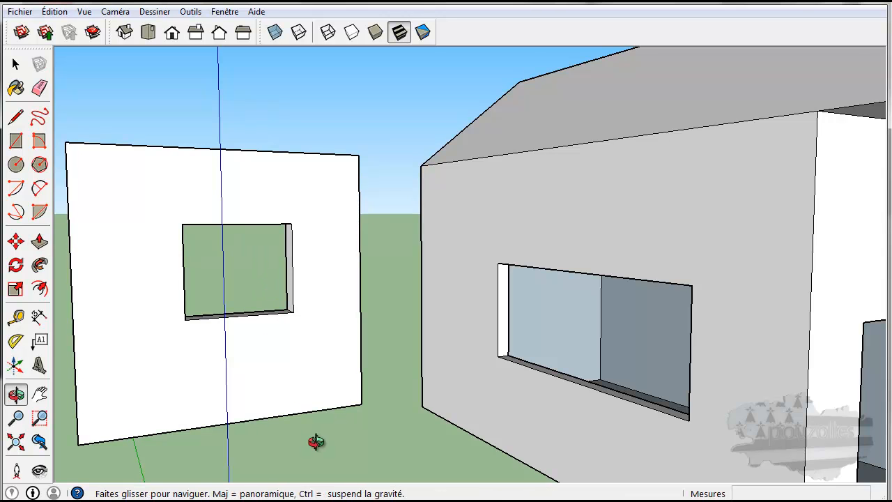
{"action": "left_click_drag", "start_coordinate": [318, 442], "coordinate": [467, 429]}
{"action": "middle_click_drag", "start_coordinate": [467, 429], "coordinate": [558, 430]}
{"action": "scroll", "coordinate": [527, 437], "scroll_direction": "down", "scroll_amount": 3}
{"action": "middle_click_drag", "start_coordinate": [450, 455], "coordinate": [432, 437]}
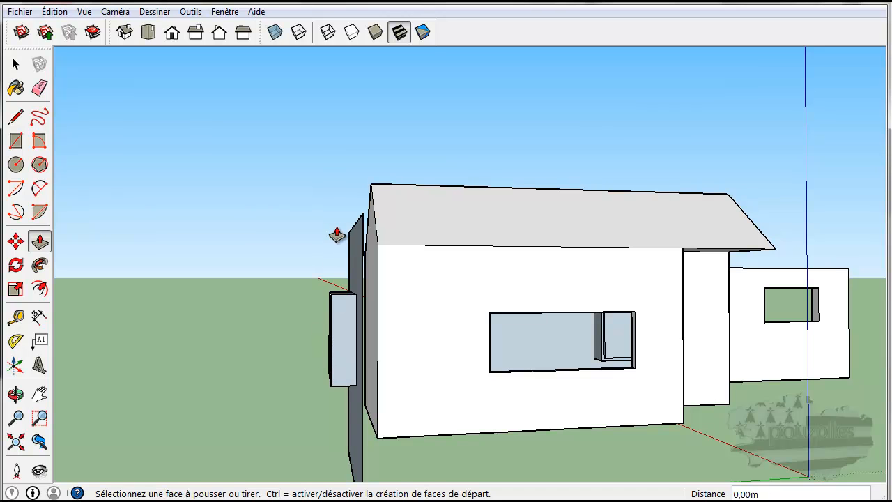
{"action": "middle_click_drag", "start_coordinate": [807, 416], "coordinate": [636, 437]}
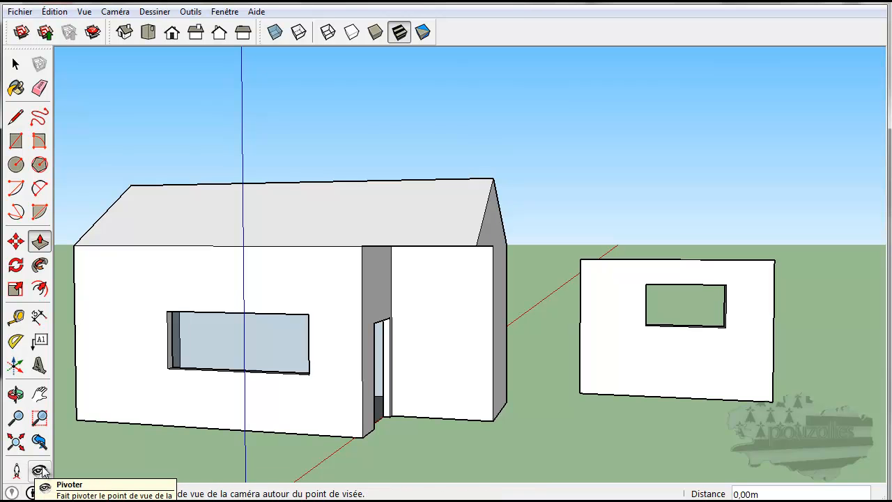
{"action": "key", "text": "o"}
{"action": "left_click_drag", "start_coordinate": [542, 428], "coordinate": [474, 449]}
{"action": "left_click_drag", "start_coordinate": [673, 421], "coordinate": [364, 426]}
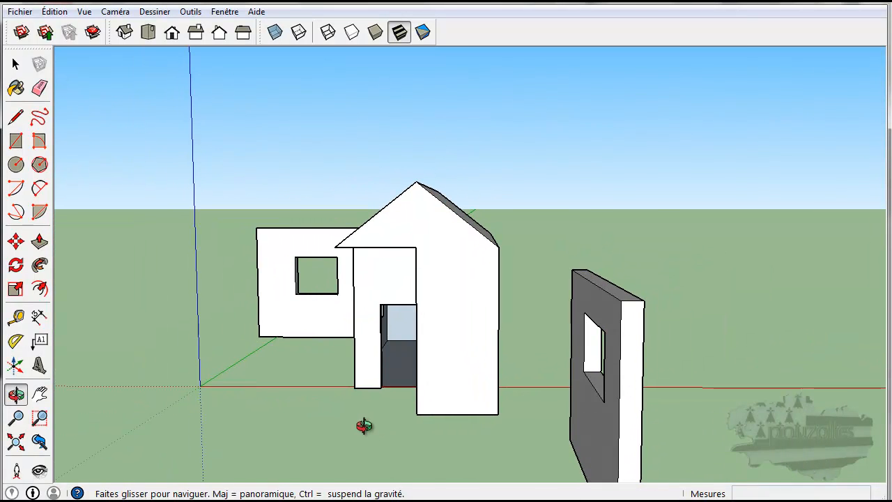
{"action": "key", "text": "p"}
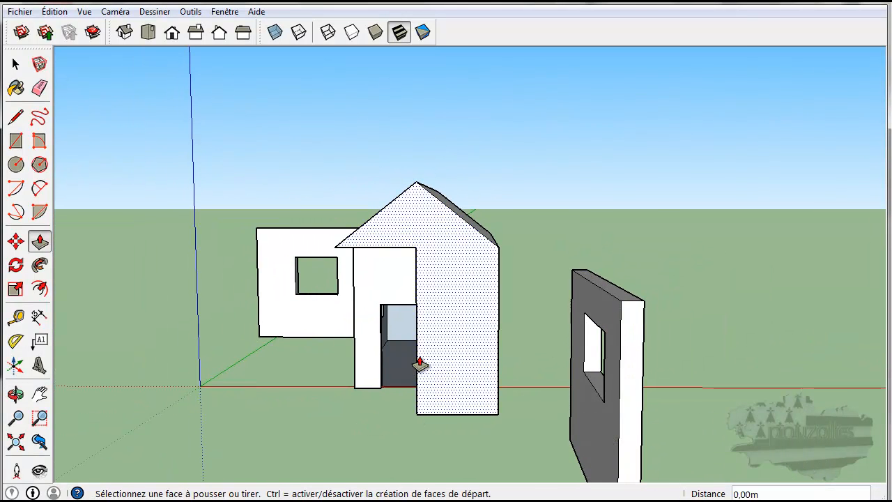
{"action": "key", "text": "o"}
{"action": "left_click_drag", "start_coordinate": [541, 318], "coordinate": [299, 342]}
{"action": "key", "text": "p"}
{"action": "key", "text": "o"}
{"action": "left_click_drag", "start_coordinate": [548, 384], "coordinate": [496, 388]}
{"action": "scroll", "coordinate": [547, 348], "scroll_direction": "up", "scroll_amount": 5}
{"action": "key", "text": "p"}
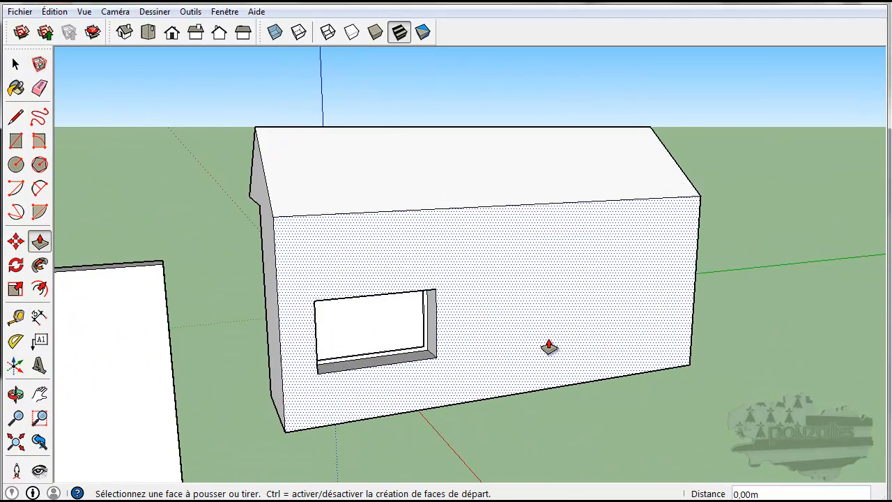
Step: Hide the house's long side wall face around the near window and undo the stray Push/Pull on it
{"action": "left_click", "coordinate": [479, 231]}
{"action": "right_click", "coordinate": [479, 229]}
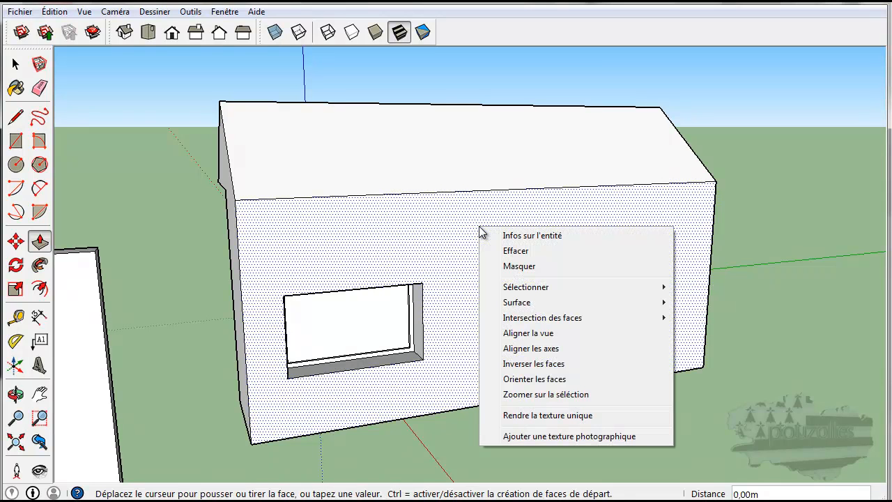
{"action": "left_click", "coordinate": [515, 265]}
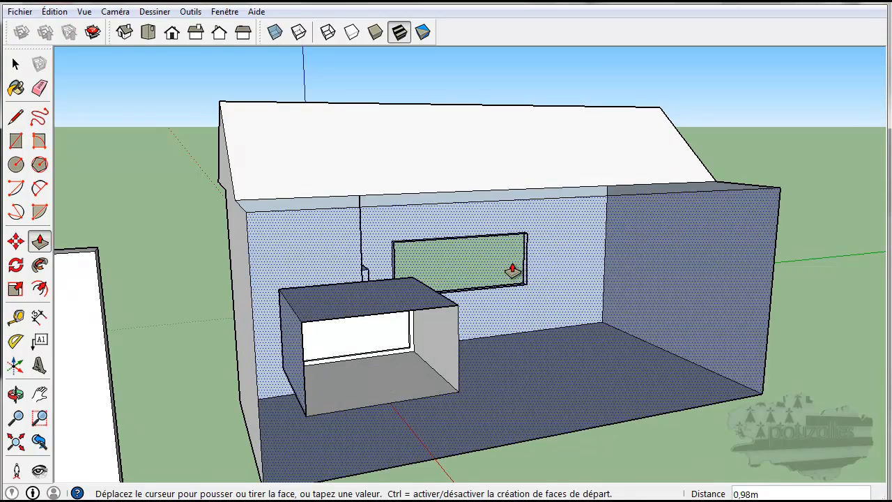
{"action": "left_click", "coordinate": [478, 295]}
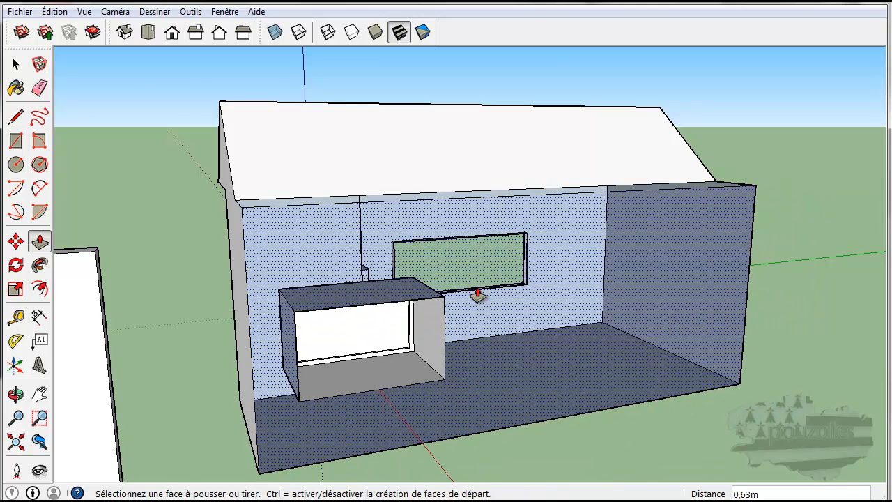
{"action": "left_click", "coordinate": [55, 12]}
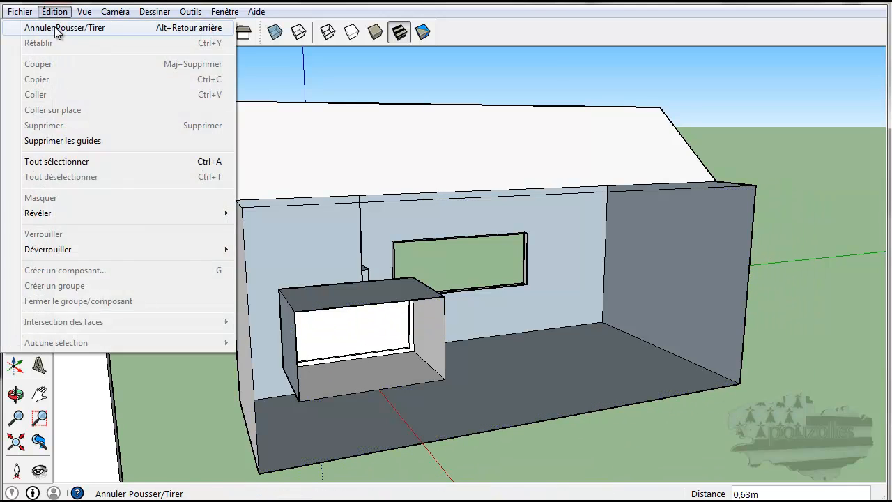
{"action": "left_click", "coordinate": [58, 28]}
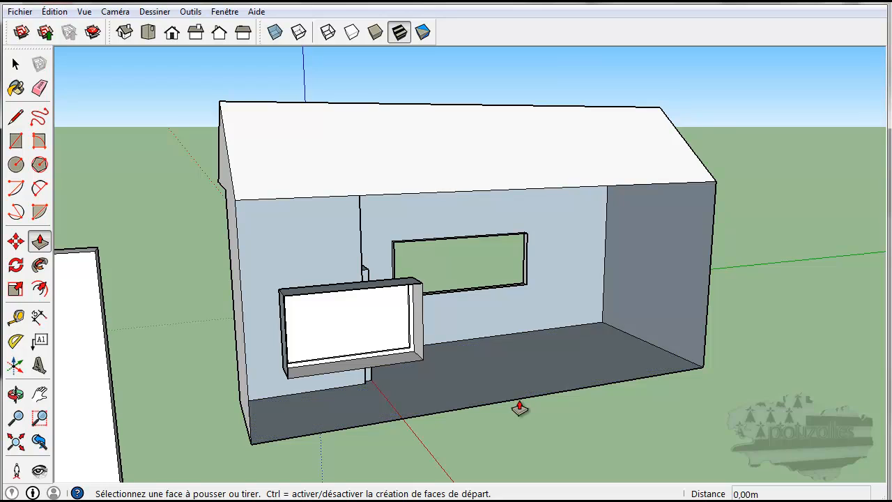
Step: Push the interior wall face around the doorway about 0.13 m to take up the recess wall's thickness
{"action": "scroll", "coordinate": [544, 339], "scroll_direction": "up", "scroll_amount": 5}
{"action": "middle_click_drag", "start_coordinate": [570, 278], "coordinate": [344, 319]}
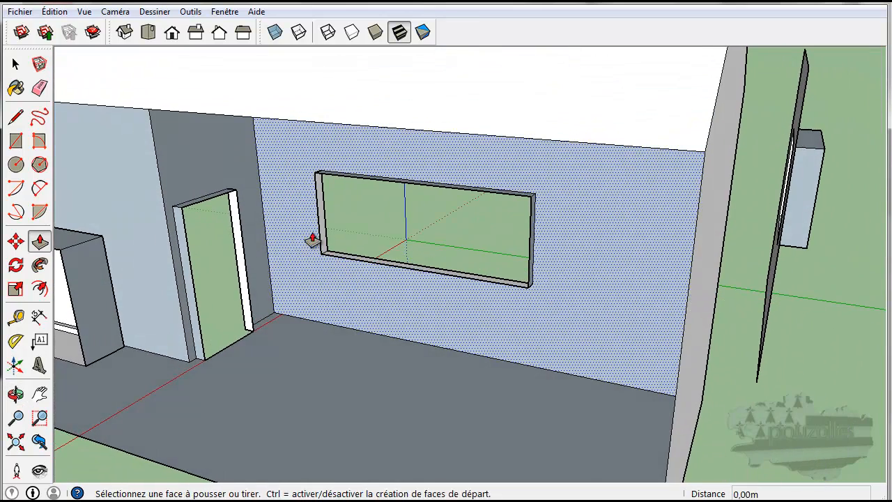
{"action": "left_click", "coordinate": [236, 165]}
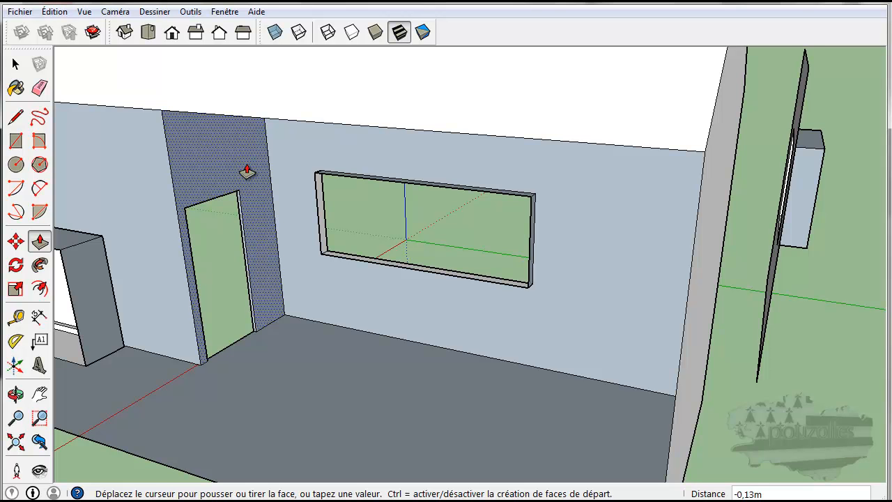
{"action": "left_click", "coordinate": [248, 172]}
Step: Examine the doorway and recess from outside, along with the house and the two freestanding window walls
{"action": "middle_click_drag", "start_coordinate": [235, 233], "coordinate": [522, 261]}
{"action": "middle_click_drag", "start_coordinate": [231, 313], "coordinate": [609, 339]}
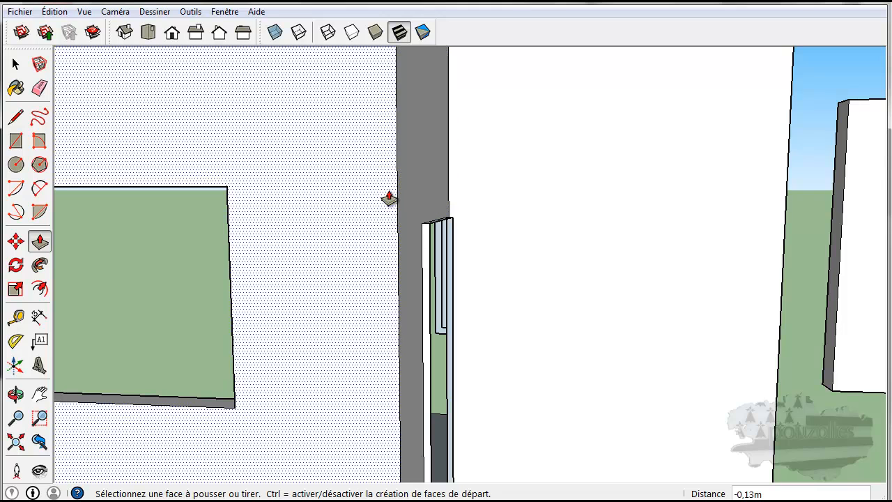
{"action": "scroll", "coordinate": [534, 351], "scroll_direction": "down", "scroll_amount": 6}
{"action": "middle_click_drag", "start_coordinate": [576, 446], "coordinate": [444, 439]}
{"action": "middle_click_drag", "start_coordinate": [711, 403], "coordinate": [568, 398]}
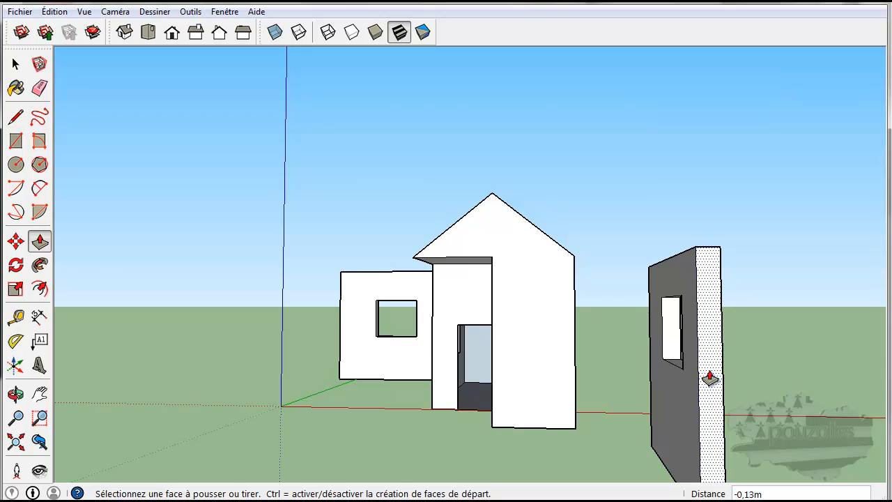
{"action": "middle_click_drag", "start_coordinate": [777, 355], "coordinate": [737, 351]}
{"action": "scroll", "coordinate": [738, 355], "scroll_direction": "down", "scroll_amount": 3}
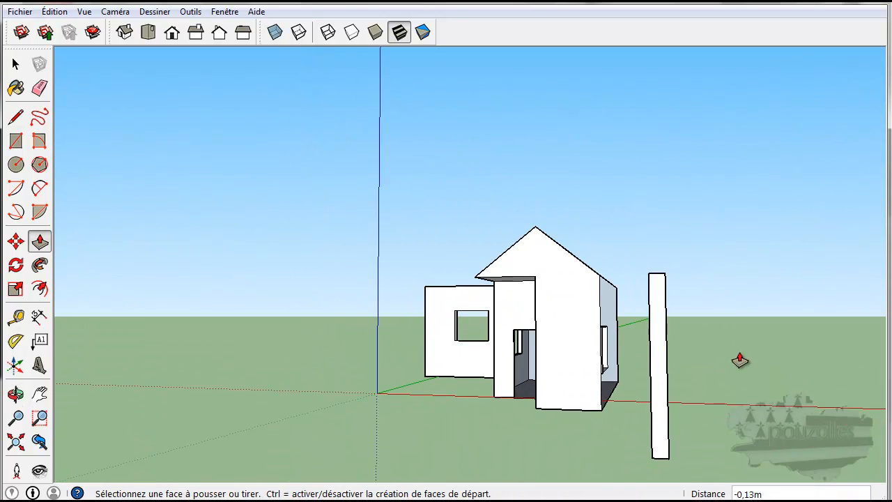
{"action": "middle_click_drag", "start_coordinate": [513, 461], "coordinate": [639, 466]}
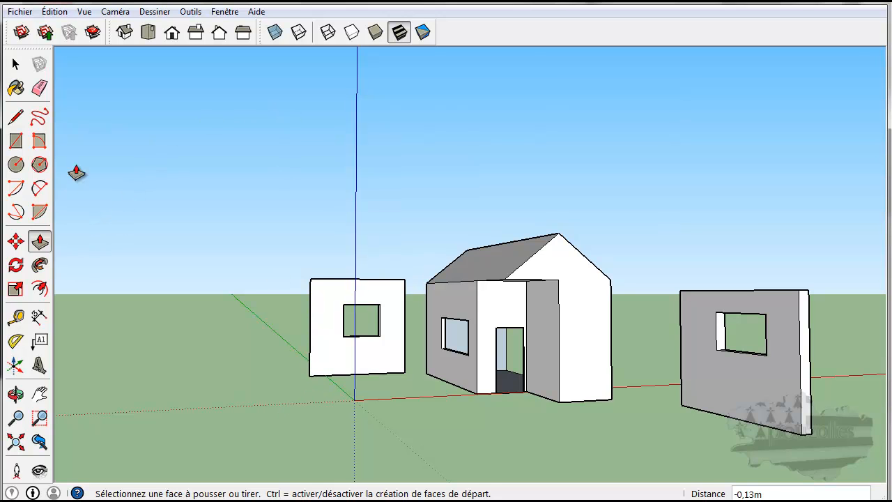
Step: Draw lines on the front gable face from the recess's upper corner: about 1.15 m to the eave corner and about 0.91 m up to the apex
{"action": "left_click", "coordinate": [39, 90]}
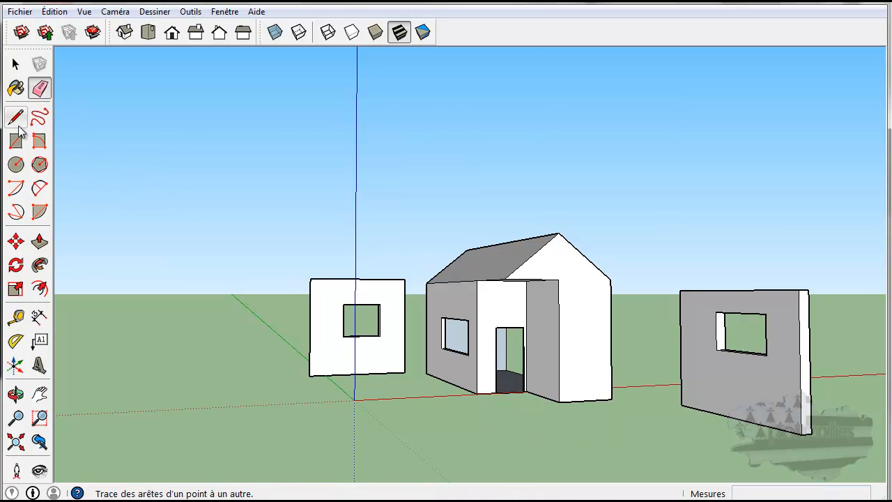
{"action": "left_click", "coordinate": [16, 64]}
{"action": "scroll", "coordinate": [611, 415], "scroll_direction": "up", "scroll_amount": 5}
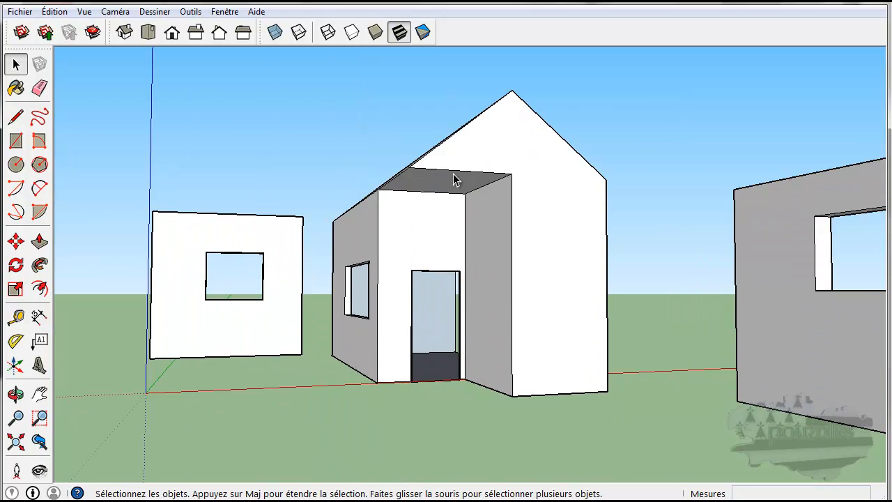
{"action": "left_click", "coordinate": [16, 117]}
{"action": "left_click", "coordinate": [513, 174]}
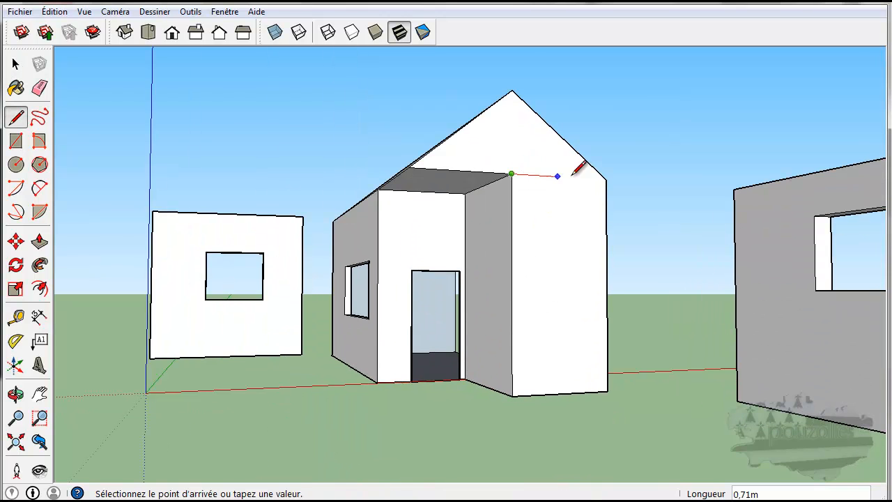
{"action": "left_click", "coordinate": [606, 179]}
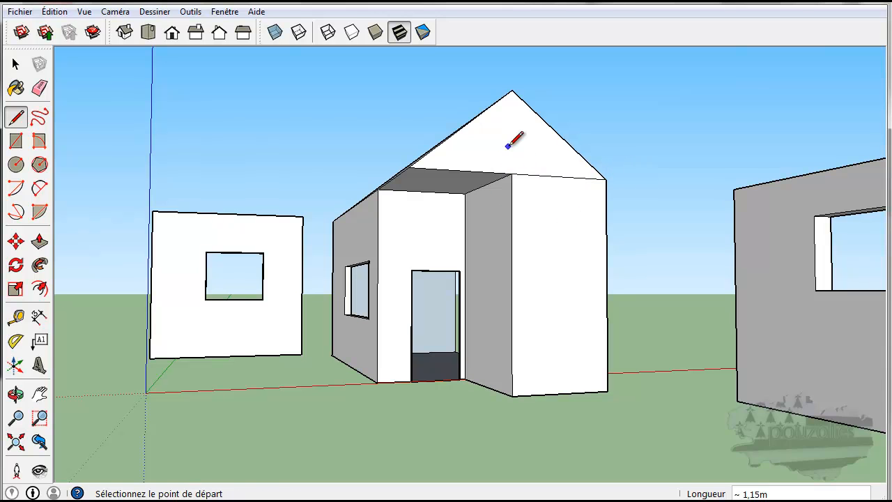
{"action": "left_click", "coordinate": [515, 173]}
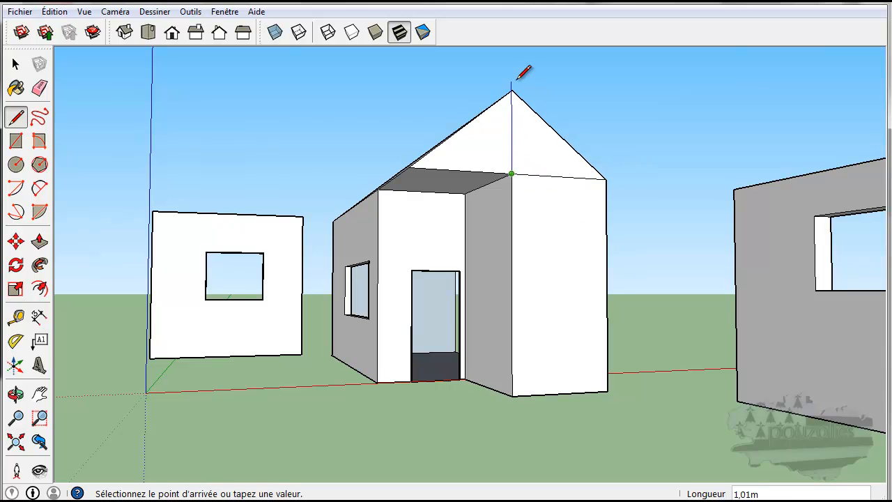
{"action": "left_click", "coordinate": [514, 91]}
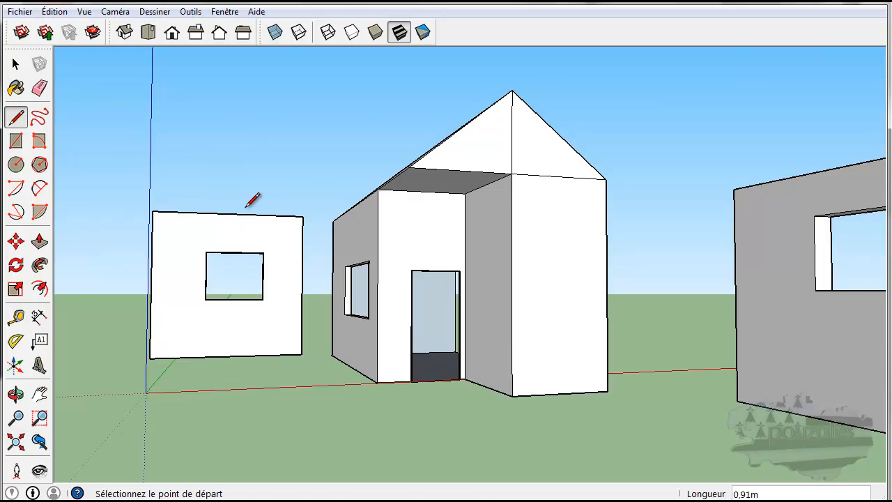
Step: Erase the two dividing lines from the front gable face
{"action": "left_click", "coordinate": [40, 87]}
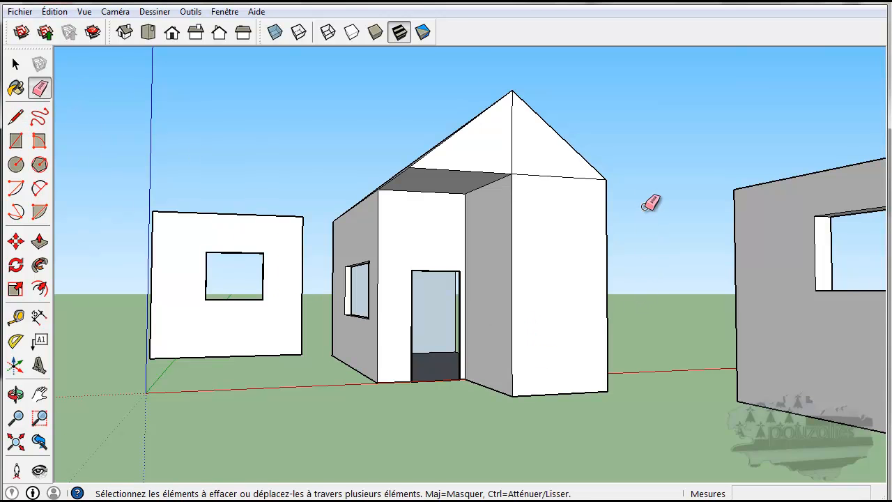
{"action": "scroll", "coordinate": [645, 202], "scroll_direction": "up", "scroll_amount": 3}
{"action": "left_click", "coordinate": [445, 115]}
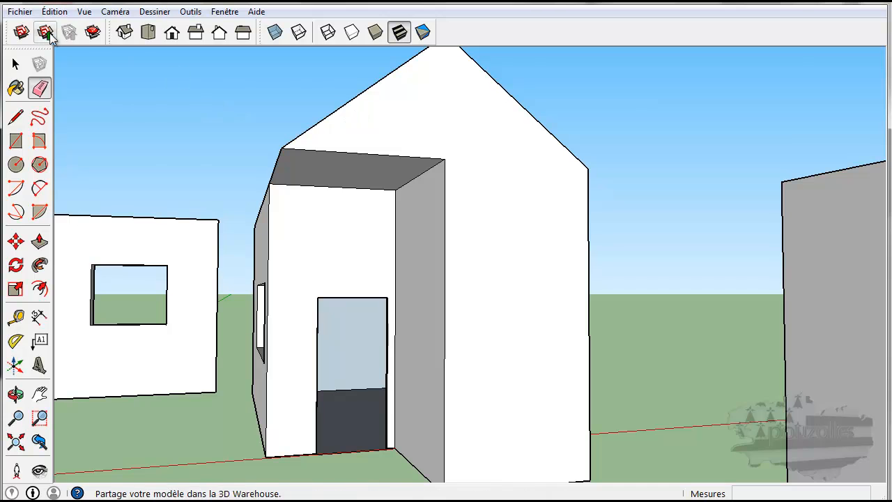
Step: Delete the whole front gable face and undo the deletion
{"action": "left_click", "coordinate": [16, 65]}
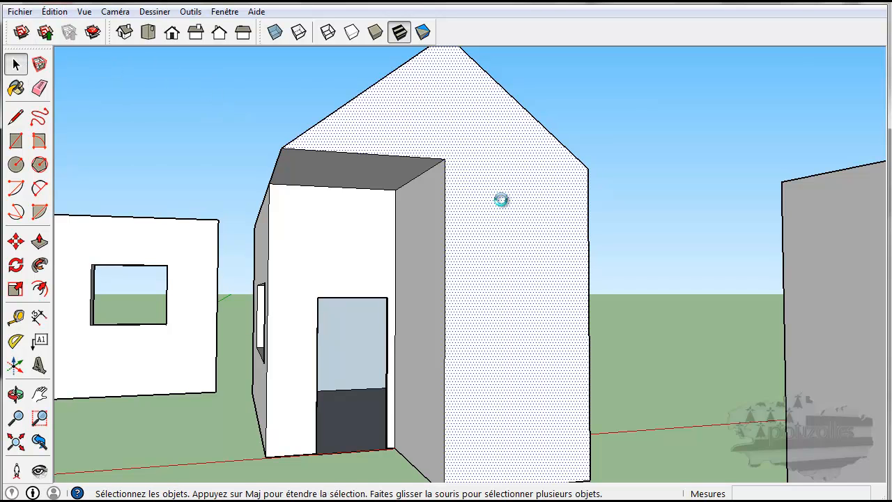
{"action": "key", "text": "Delete"}
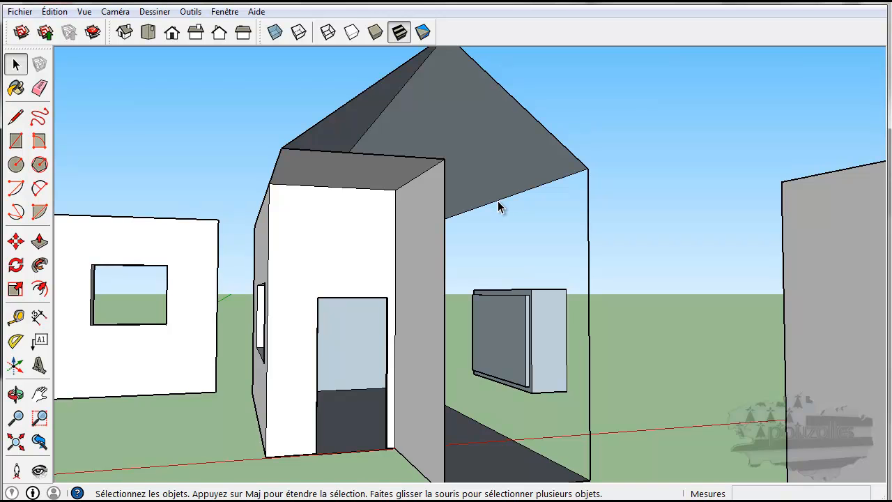
{"action": "key", "text": "ctrl+z"}
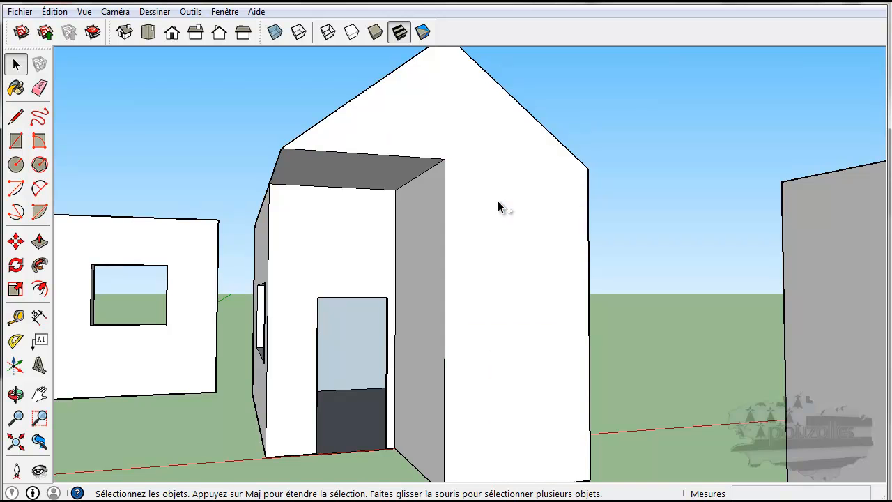
Step: Try softening the short top edge at the end of the thick freestanding wall with the Eraser
{"action": "left_click", "coordinate": [39, 88]}
{"action": "scroll", "coordinate": [753, 296], "scroll_direction": "down", "scroll_amount": 4}
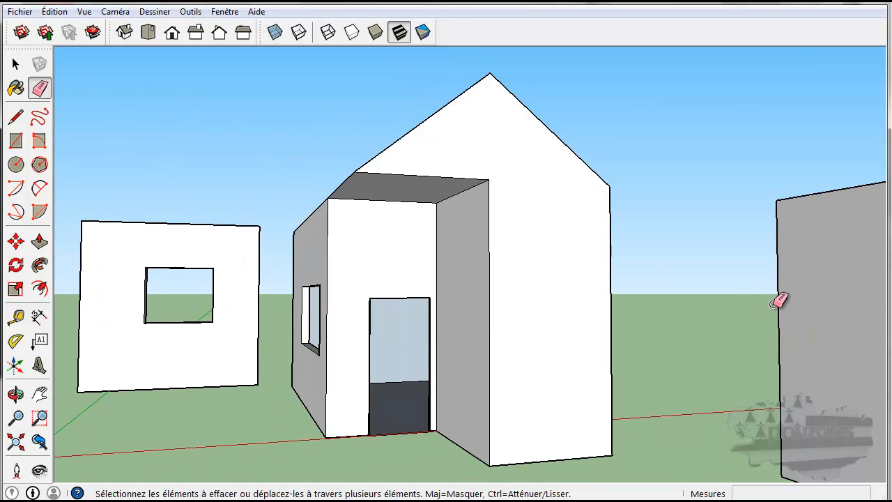
{"action": "mouse_move", "coordinate": [825, 300]}
{"action": "middle_mouse_down"}
{"action": "mouse_move", "coordinate": [708, 302]}
{"action": "mouse_move", "coordinate": [597, 321]}
{"action": "mouse_move", "coordinate": [562, 308]}
{"action": "middle_mouse_up"}
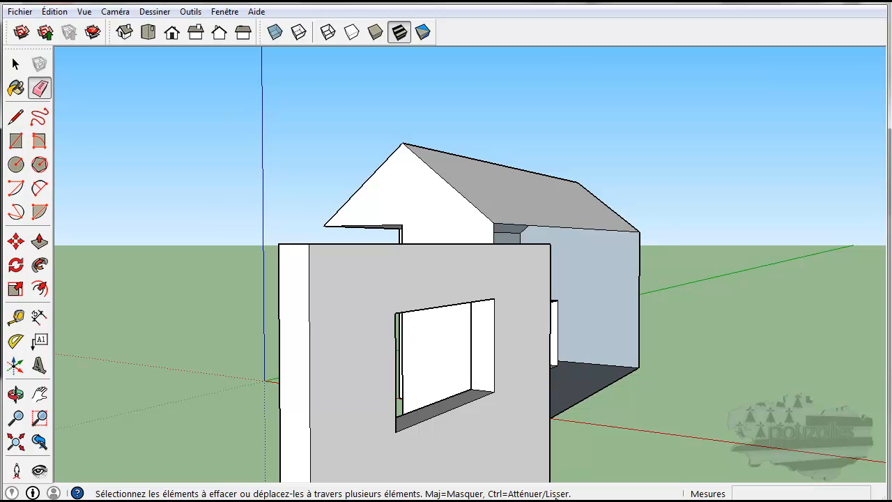
{"action": "middle_click_drag", "start_coordinate": [308, 274], "coordinate": [334, 315]}
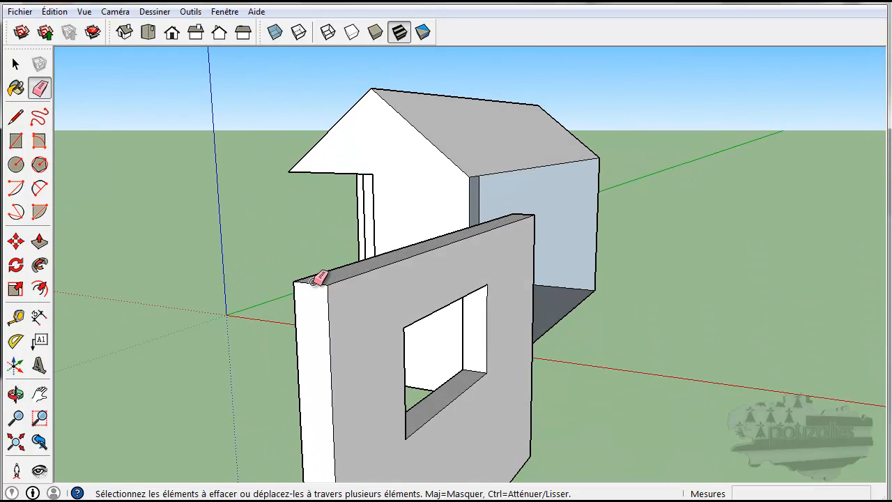
{"action": "left_click", "coordinate": [313, 283], "text": "ctrl"}
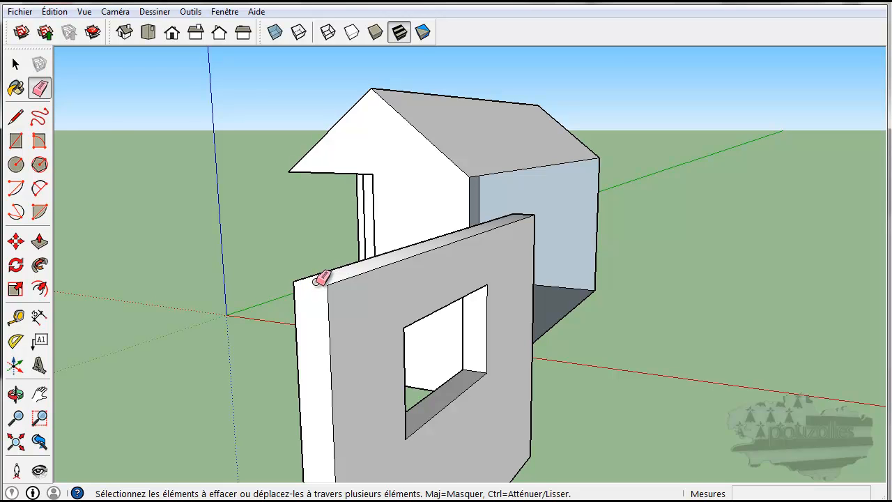
{"action": "mouse_move", "coordinate": [589, 334]}
{"action": "middle_mouse_down"}
{"action": "mouse_move", "coordinate": [568, 344]}
{"action": "mouse_move", "coordinate": [490, 319]}
{"action": "mouse_move", "coordinate": [484, 324]}
{"action": "mouse_move", "coordinate": [528, 365]}
{"action": "mouse_move", "coordinate": [717, 335]}
{"action": "mouse_move", "coordinate": [665, 364]}
{"action": "mouse_move", "coordinate": [472, 388]}
{"action": "mouse_move", "coordinate": [584, 318]}
{"action": "mouse_move", "coordinate": [753, 343]}
{"action": "middle_mouse_up"}
{"action": "key", "text": "e"}
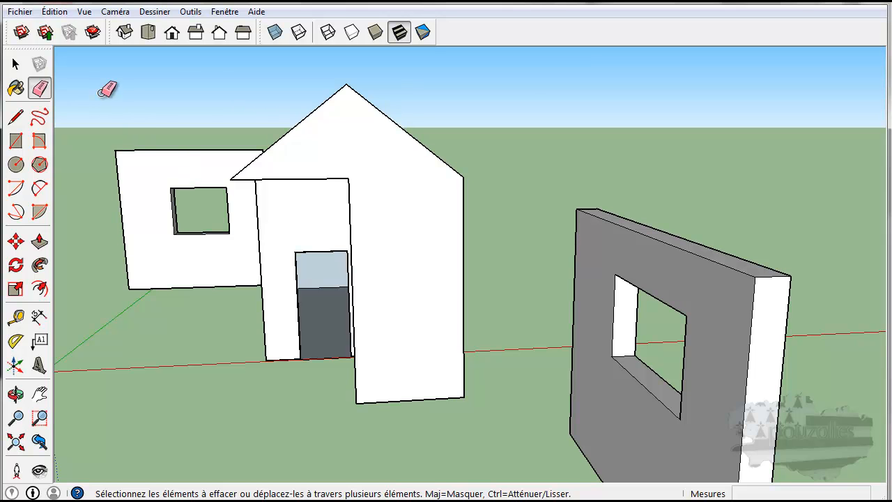
Step: Select the short edge between the thick wall's top and end faces and soften it with the Eraser
{"action": "left_click", "coordinate": [15, 63]}
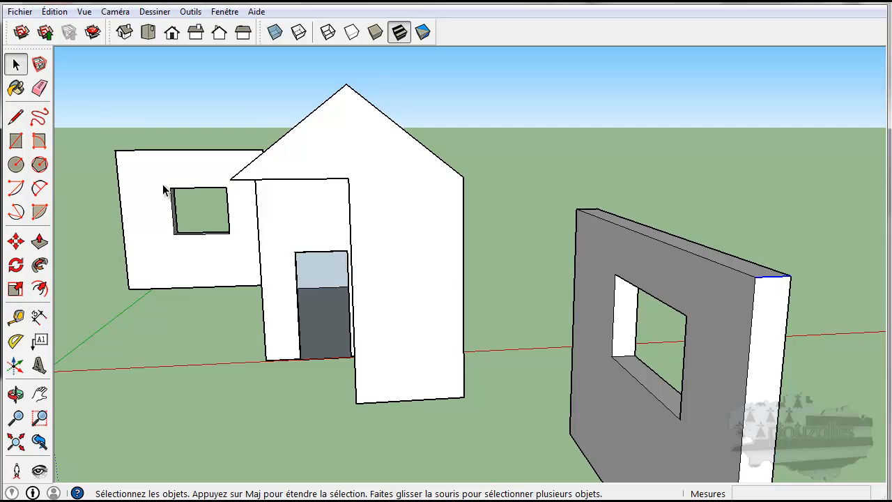
{"action": "left_click", "coordinate": [40, 88]}
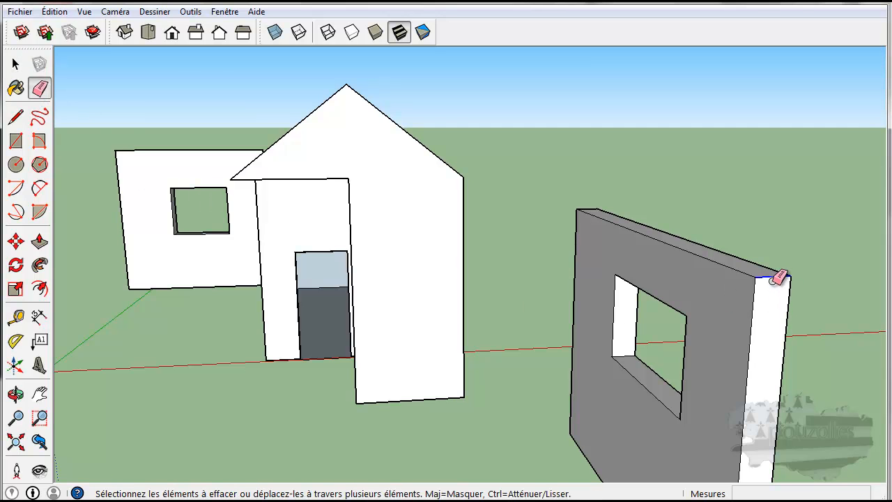
{"action": "left_click", "coordinate": [774, 285], "text": "ctrl"}
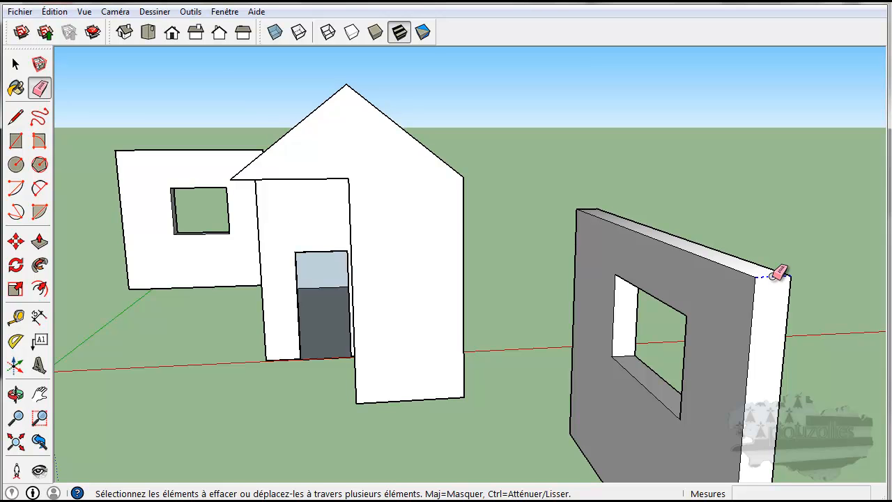
Step: Soften the thick wall's long top edge and vertical end edge bordering its window face
{"action": "mouse_move", "coordinate": [778, 289]}
{"action": "middle_mouse_down"}
{"action": "mouse_move", "coordinate": [751, 313]}
{"action": "mouse_move", "coordinate": [705, 275]}
{"action": "mouse_move", "coordinate": [645, 278]}
{"action": "mouse_move", "coordinate": [650, 291]}
{"action": "mouse_move", "coordinate": [865, 299]}
{"action": "mouse_move", "coordinate": [837, 305]}
{"action": "middle_mouse_up"}
{"action": "middle_click_drag", "start_coordinate": [776, 273], "coordinate": [578, 279]}
{"action": "mouse_move", "coordinate": [697, 334]}
{"action": "middle_mouse_down"}
{"action": "mouse_move", "coordinate": [849, 311]}
{"action": "mouse_move", "coordinate": [740, 345]}
{"action": "middle_mouse_up"}
{"action": "left_click", "coordinate": [730, 312], "text": "ctrl"}
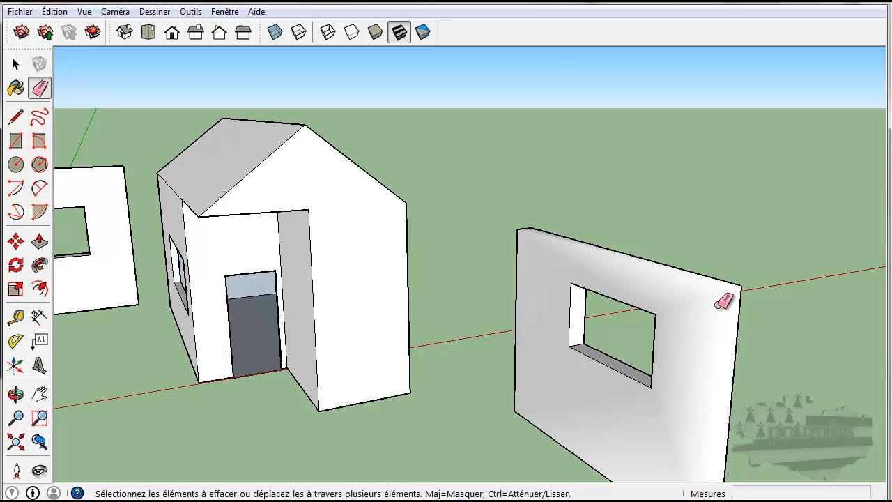
Step: Soften the edges of the thick wall's window opening where it meets the front face
{"action": "mouse_move", "coordinate": [776, 309]}
{"action": "middle_mouse_down"}
{"action": "mouse_move", "coordinate": [760, 318]}
{"action": "mouse_move", "coordinate": [658, 324]}
{"action": "mouse_move", "coordinate": [623, 316]}
{"action": "mouse_move", "coordinate": [651, 274]}
{"action": "mouse_move", "coordinate": [777, 281]}
{"action": "mouse_move", "coordinate": [781, 270]}
{"action": "middle_mouse_up"}
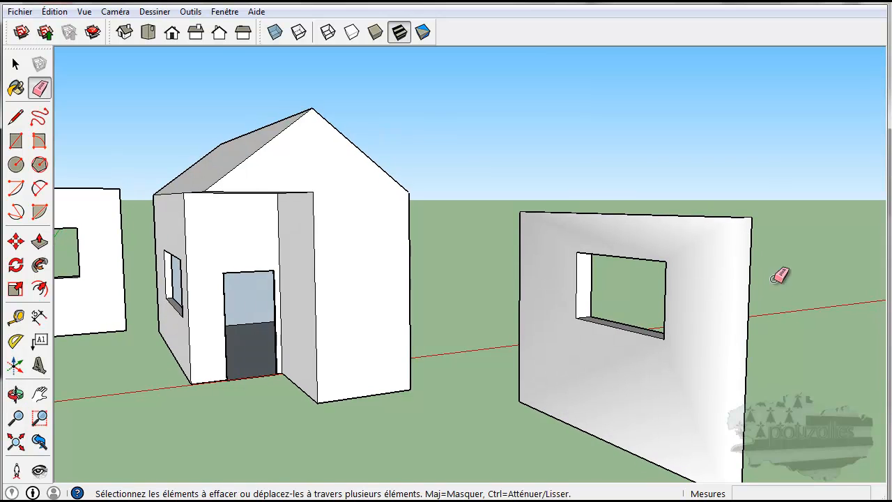
{"action": "left_click", "coordinate": [578, 293], "text": "ctrl"}
{"action": "left_click_drag", "start_coordinate": [580, 306], "coordinate": [610, 322], "text": "ctrl"}
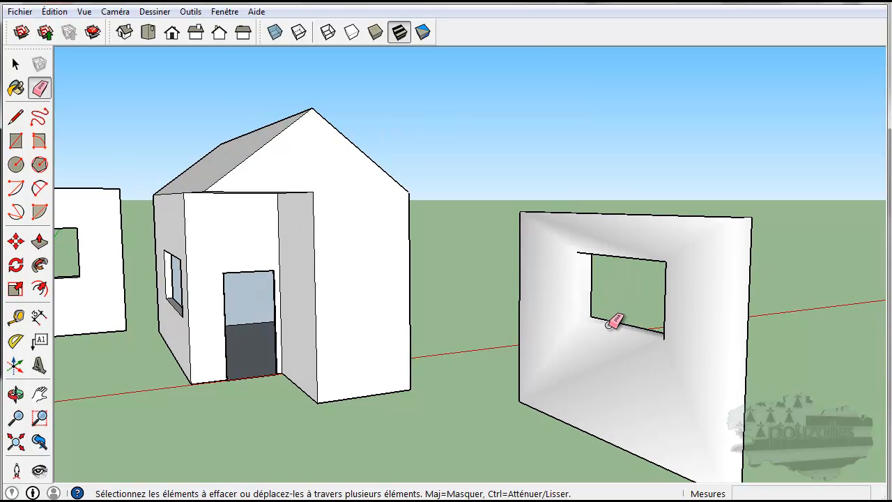
{"action": "left_click", "coordinate": [666, 332], "text": "ctrl"}
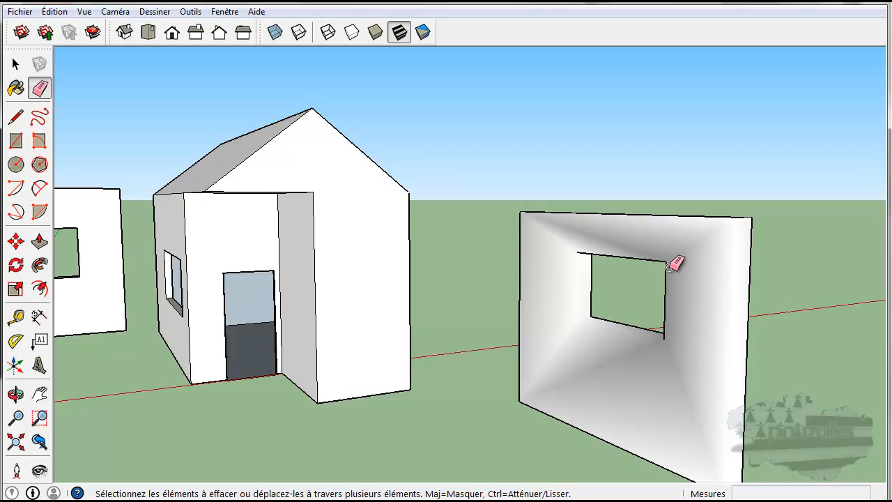
{"action": "left_click", "coordinate": [645, 261], "text": "ctrl"}
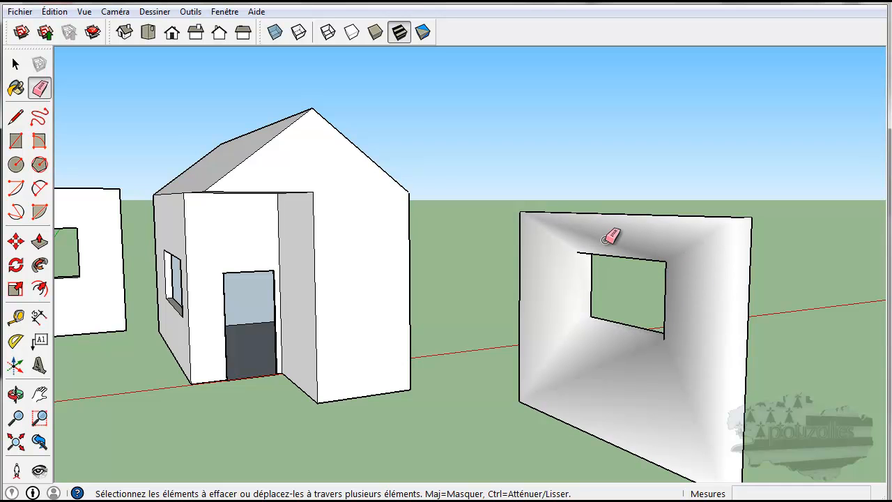
{"action": "mouse_move", "coordinate": [767, 318]}
{"action": "middle_mouse_down"}
{"action": "mouse_move", "coordinate": [701, 309]}
{"action": "mouse_move", "coordinate": [681, 285]}
{"action": "mouse_move", "coordinate": [649, 281]}
{"action": "mouse_move", "coordinate": [647, 299]}
{"action": "mouse_move", "coordinate": [753, 301]}
{"action": "middle_mouse_up"}
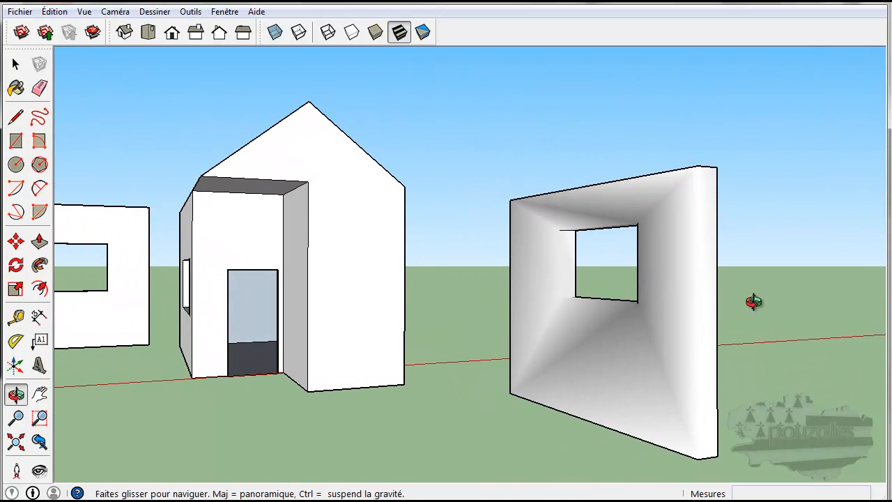
{"action": "scroll", "coordinate": [630, 330], "scroll_direction": "up", "scroll_amount": 2}
{"action": "scroll", "coordinate": [630, 330], "scroll_direction": "down", "scroll_amount": 2}
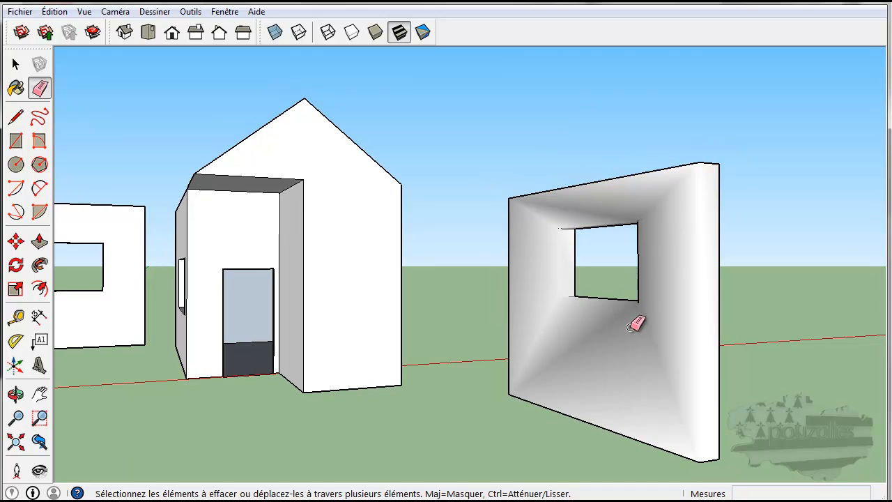
Step: Draw four parallel 5.58 m lines along the house's roof slope, from the front gable edge to the rear gable edge
{"action": "left_click", "coordinate": [17, 118]}
{"action": "middle_click_drag", "start_coordinate": [424, 118], "coordinate": [131, 259]}
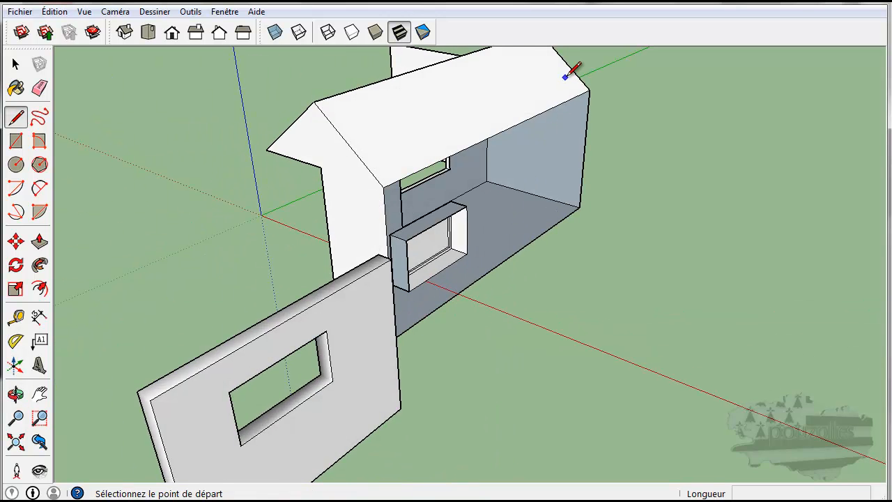
{"action": "scroll", "coordinate": [566, 80], "scroll_direction": "up", "scroll_amount": 3}
{"action": "mouse_move", "coordinate": [673, 134]}
{"action": "middle_mouse_down"}
{"action": "mouse_move", "coordinate": [702, 189]}
{"action": "mouse_move", "coordinate": [727, 183]}
{"action": "middle_mouse_up"}
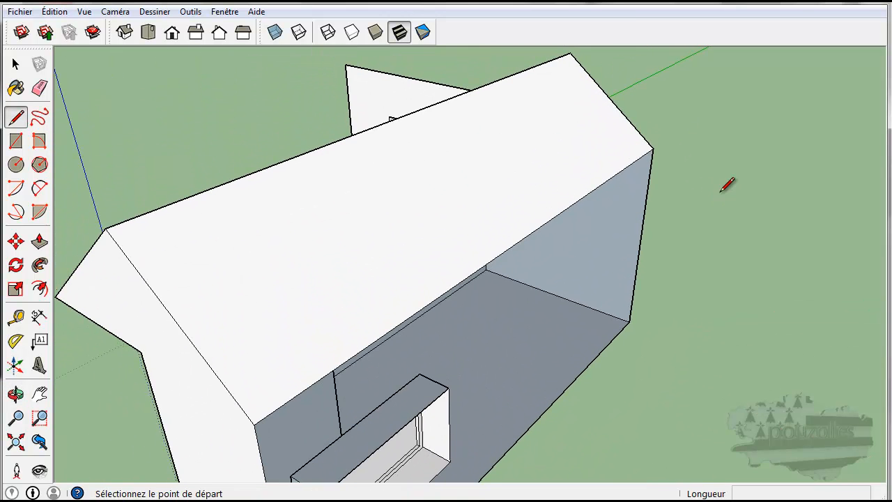
{"action": "left_click", "coordinate": [154, 292]}
{"action": "left_click", "coordinate": [598, 84]}
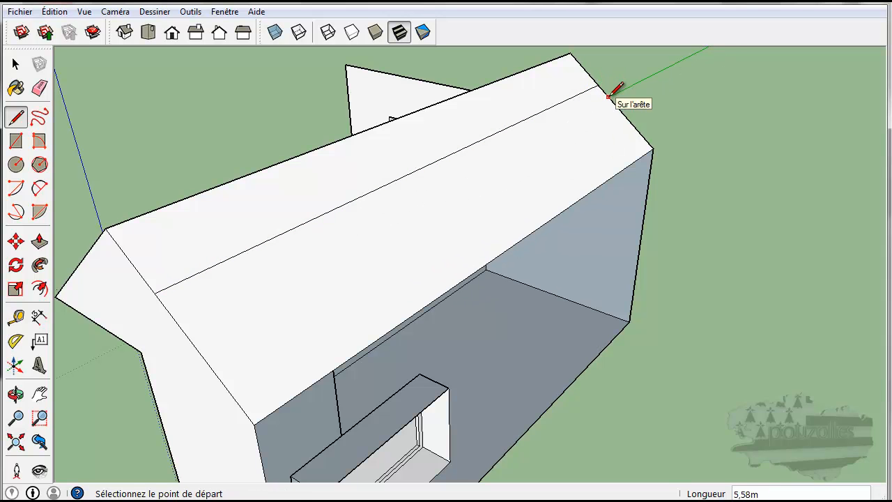
{"action": "left_click", "coordinate": [608, 96]}
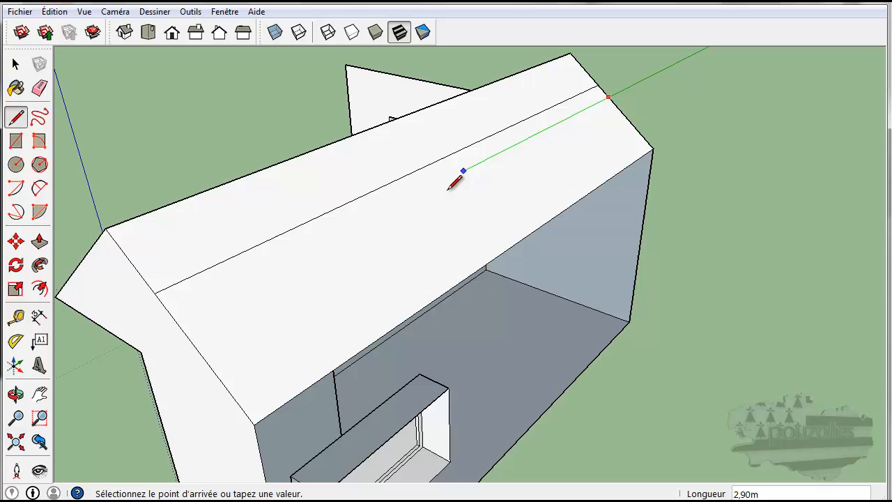
{"action": "left_click", "coordinate": [173, 318]}
{"action": "left_click", "coordinate": [193, 343]}
{"action": "left_click", "coordinate": [620, 108]}
{"action": "left_click", "coordinate": [629, 120]}
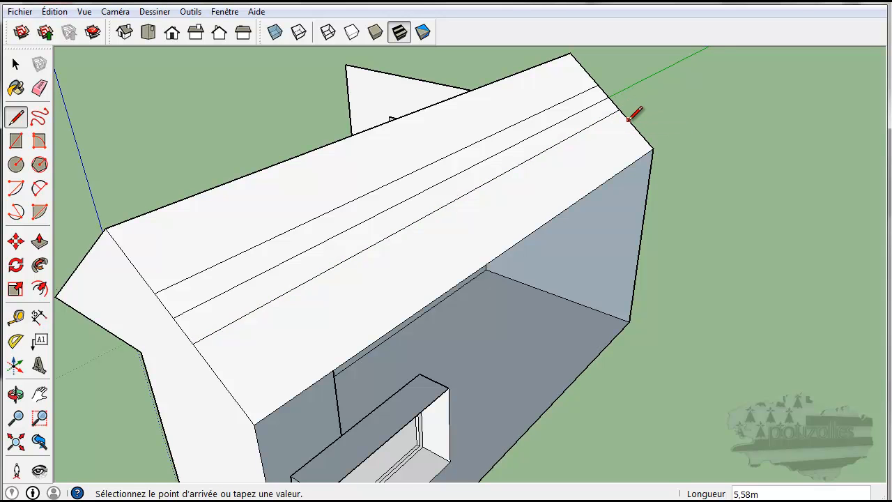
{"action": "left_click", "coordinate": [209, 365]}
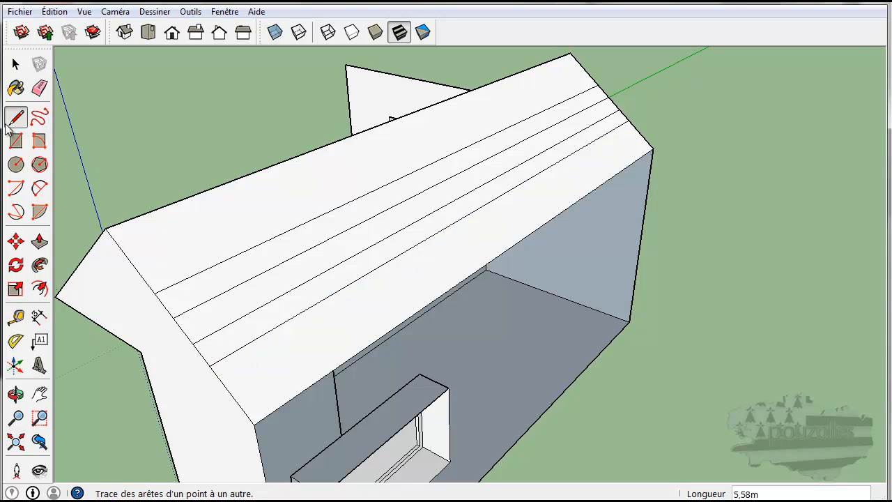
Step: Push two alternate strips between the roof lines inward as grooves, about 0.12 m for the upper and 0.15 m for the lower
{"action": "left_click", "coordinate": [36, 250]}
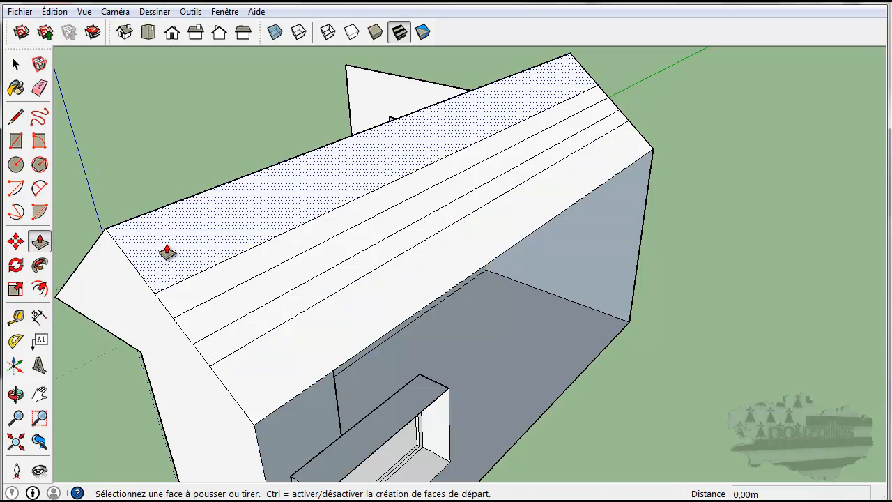
{"action": "left_click", "coordinate": [235, 270]}
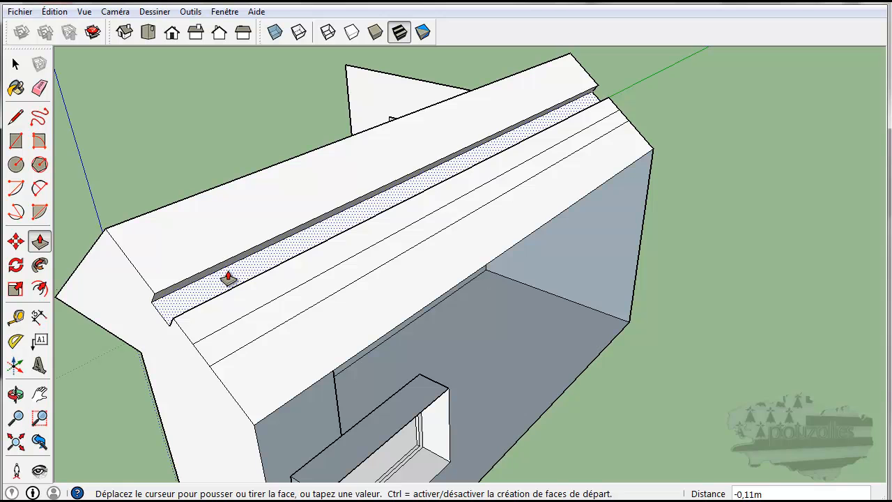
{"action": "left_click", "coordinate": [227, 279]}
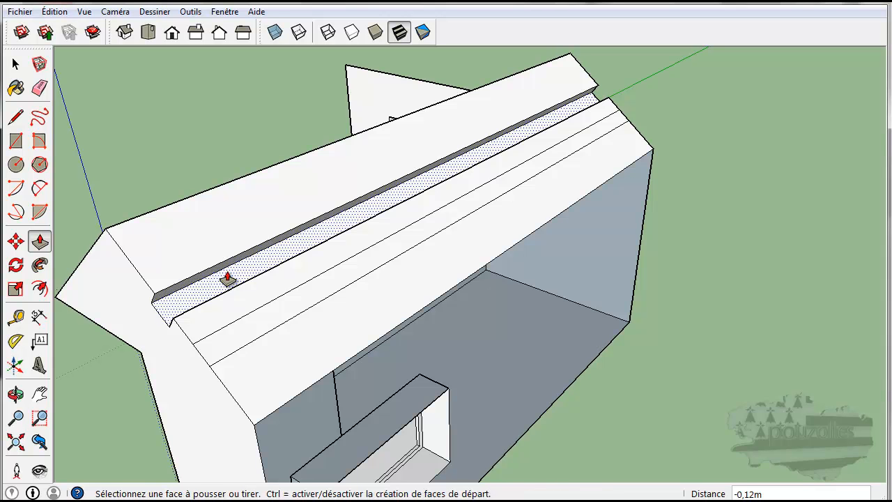
{"action": "left_click", "coordinate": [274, 321]}
{"action": "left_click", "coordinate": [260, 323]}
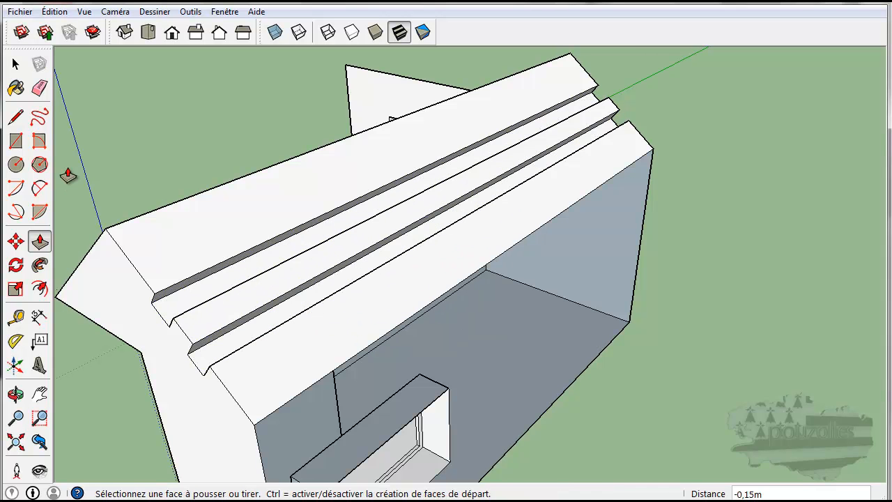
Step: Soften the long edges where the roof faces meet the sides of the two grooves
{"action": "left_click", "coordinate": [39, 87]}
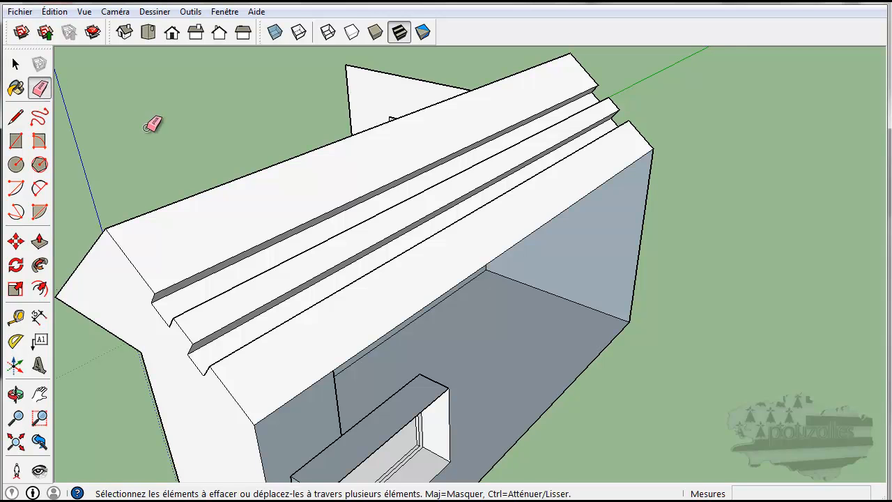
{"action": "left_click_drag", "start_coordinate": [242, 248], "coordinate": [254, 275], "text": "ctrl"}
{"action": "middle_click_drag", "start_coordinate": [311, 286], "coordinate": [488, 258]}
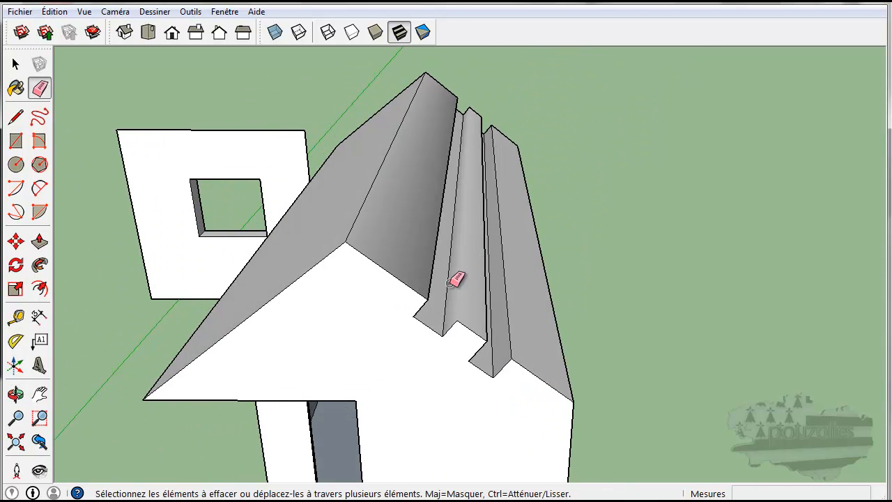
{"action": "middle_click_drag", "start_coordinate": [576, 279], "coordinate": [472, 231]}
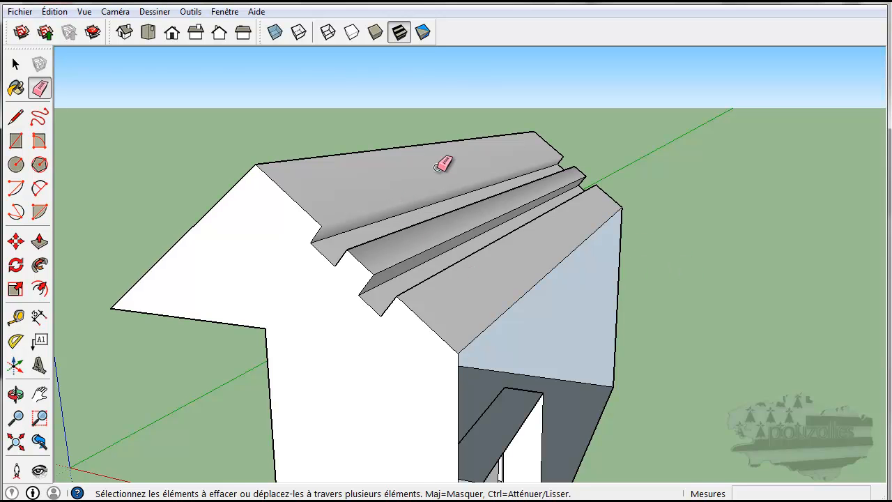
{"action": "left_click", "coordinate": [487, 223]}
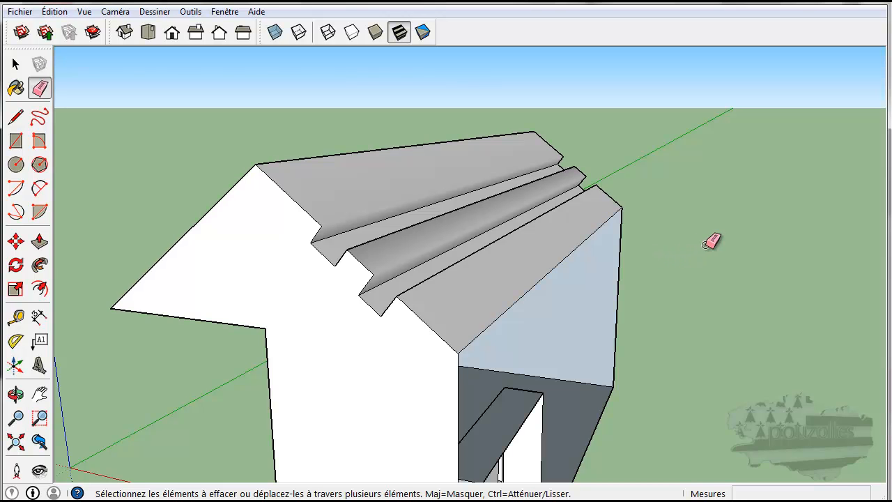
{"action": "mouse_move", "coordinate": [693, 253]}
{"action": "middle_mouse_down"}
{"action": "mouse_move", "coordinate": [707, 259]}
{"action": "mouse_move", "coordinate": [779, 219]}
{"action": "mouse_move", "coordinate": [699, 275]}
{"action": "mouse_move", "coordinate": [691, 293]}
{"action": "mouse_move", "coordinate": [641, 285]}
{"action": "mouse_move", "coordinate": [700, 272]}
{"action": "middle_mouse_up"}
{"action": "mouse_move", "coordinate": [460, 272]}
{"action": "left_mouse_down"}
{"action": "mouse_move", "coordinate": [464, 291]}
{"action": "mouse_move", "coordinate": [607, 284]}
{"action": "left_mouse_up"}
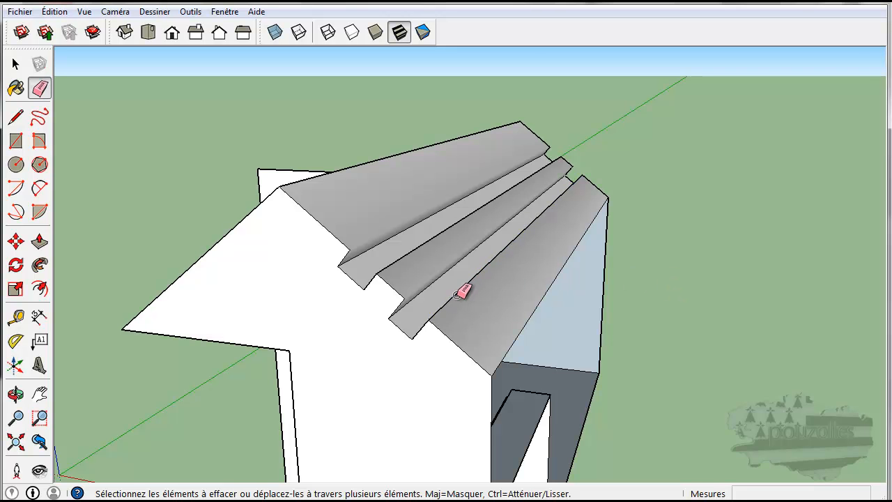
Step: Erase the softened long edge between the middle roof strip and the lower groove's side
{"action": "mouse_move", "coordinate": [642, 279]}
{"action": "middle_mouse_down"}
{"action": "mouse_move", "coordinate": [657, 320]}
{"action": "mouse_move", "coordinate": [686, 312]}
{"action": "mouse_move", "coordinate": [677, 259]}
{"action": "middle_mouse_up"}
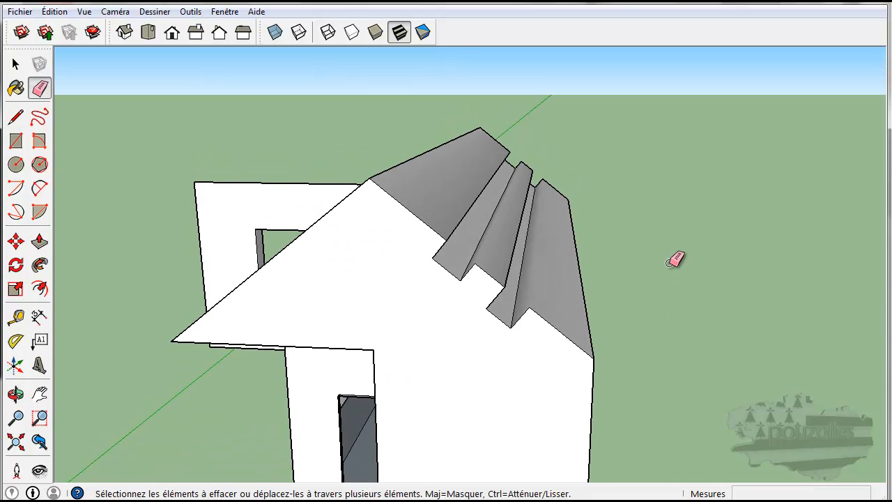
{"action": "left_click", "coordinate": [514, 257]}
{"action": "middle_click_drag", "start_coordinate": [661, 229], "coordinate": [537, 233]}
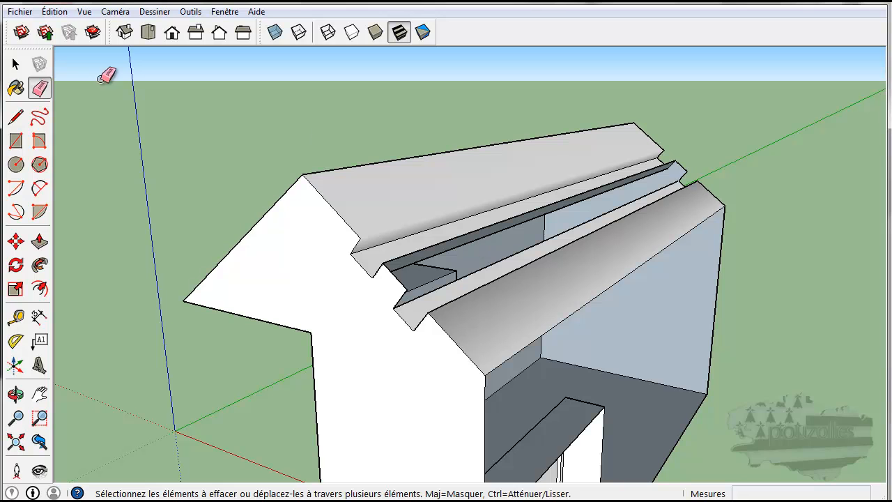
Step: Redraw the 5.58 m edge between the middle roof strip and the lower groove to restore its faces, and soften it
{"action": "left_click", "coordinate": [16, 118]}
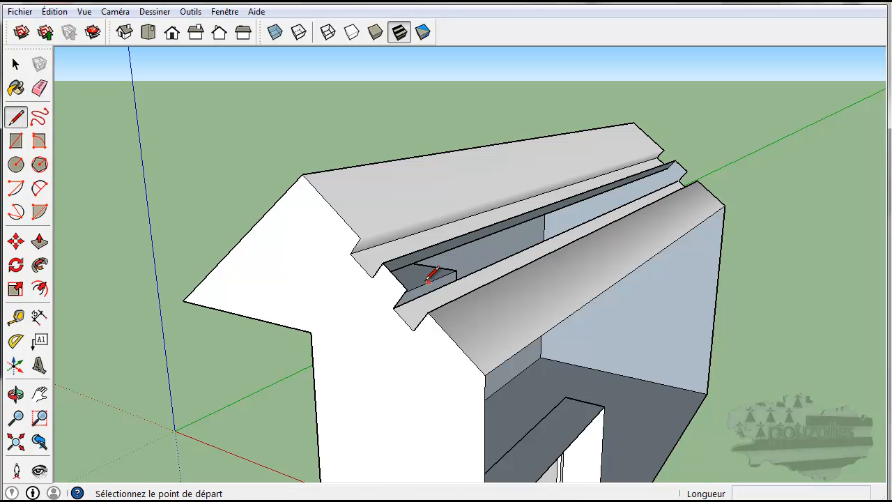
{"action": "left_click", "coordinate": [407, 288]}
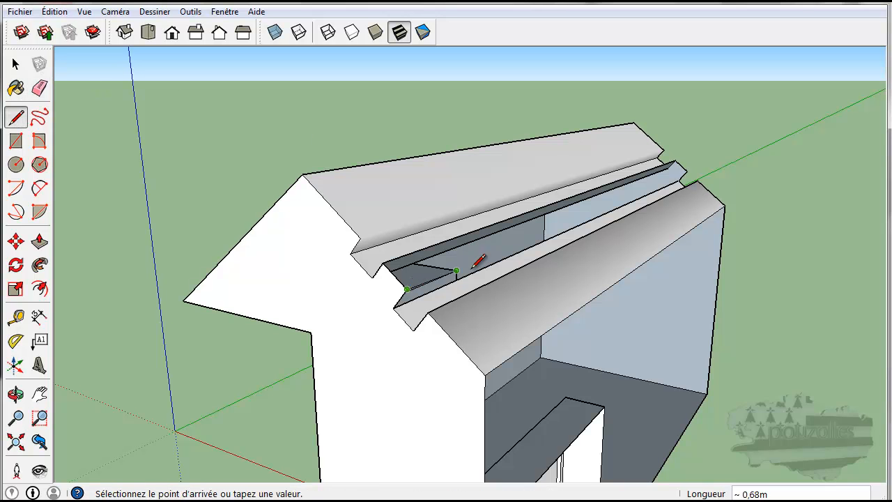
{"action": "left_click", "coordinate": [688, 170]}
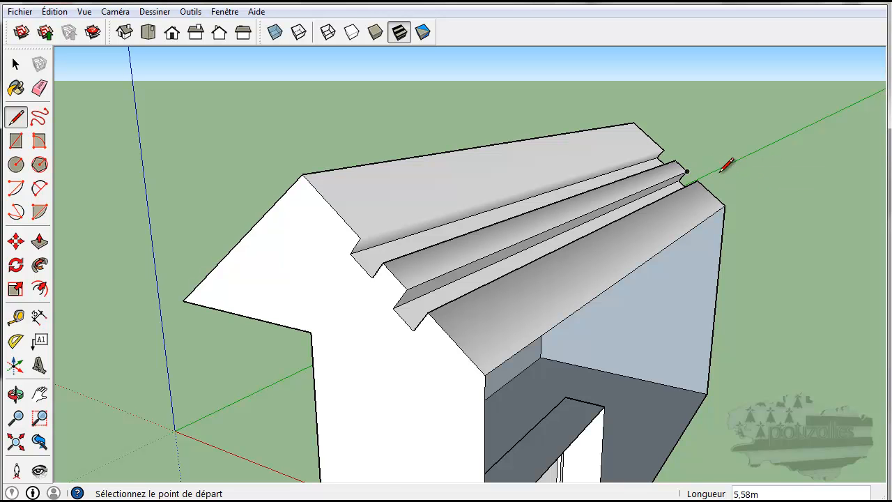
{"action": "left_click", "coordinate": [40, 88]}
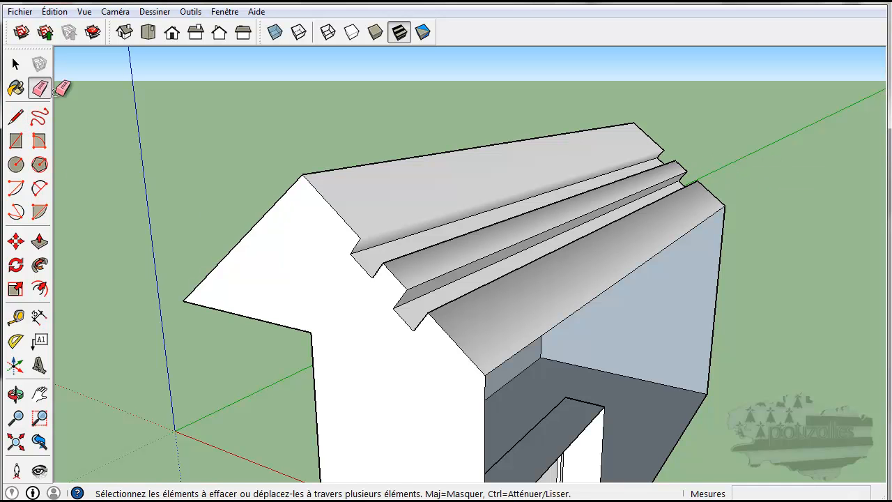
{"action": "left_click", "coordinate": [490, 255], "text": "ctrl"}
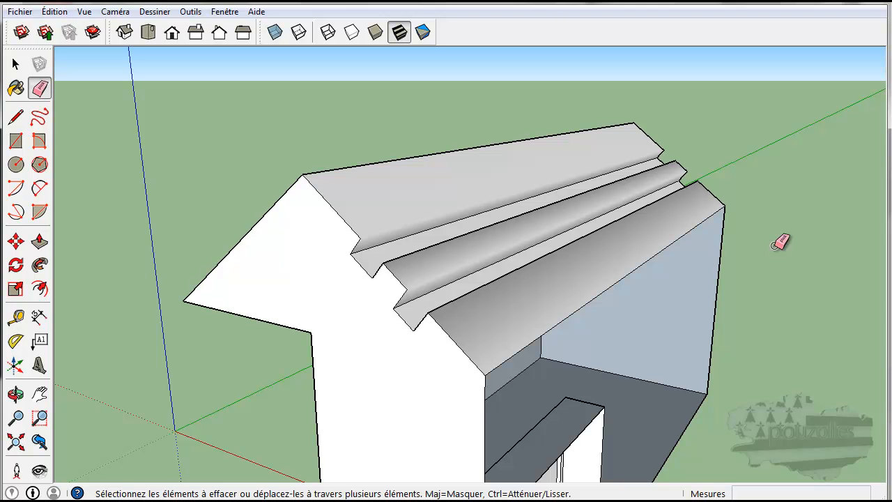
Step: Soften the front gable edge between the ridge and the upper roof groove
{"action": "left_click", "coordinate": [38, 244]}
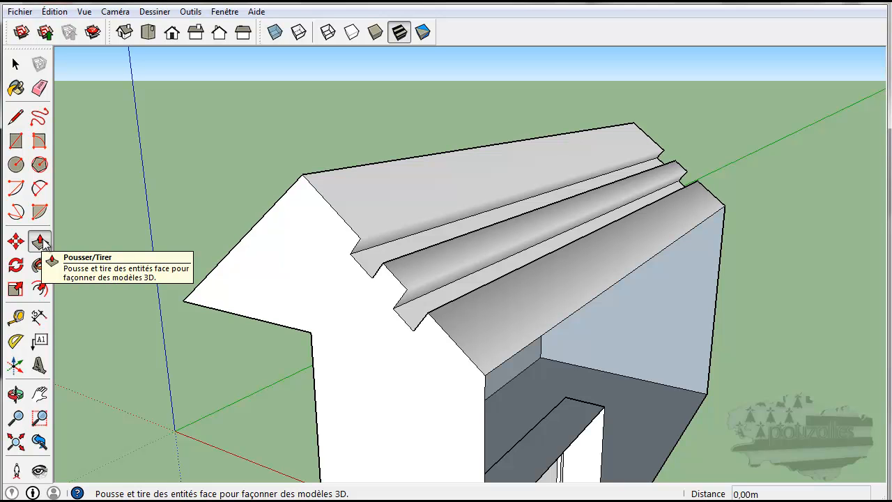
{"action": "left_click", "coordinate": [40, 87]}
{"action": "left_click", "coordinate": [329, 196], "text": "ctrl"}
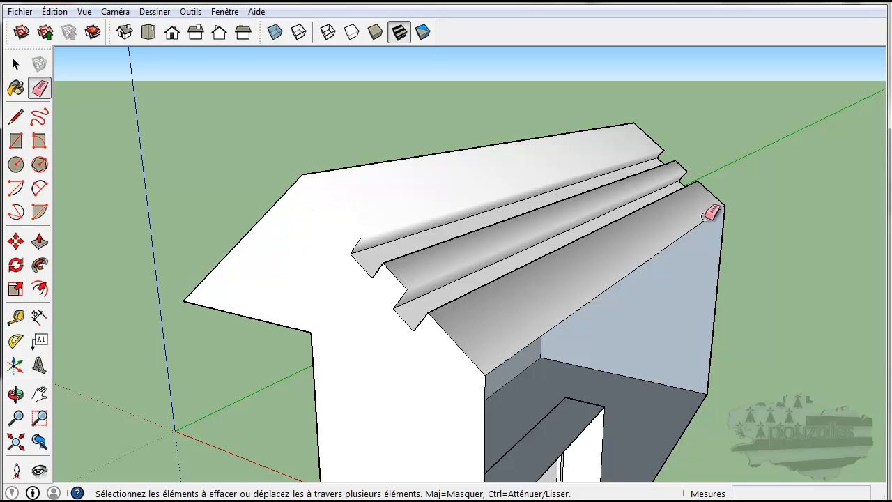
{"action": "mouse_move", "coordinate": [779, 262]}
{"action": "middle_mouse_down"}
{"action": "mouse_move", "coordinate": [829, 291]}
{"action": "mouse_move", "coordinate": [729, 250]}
{"action": "mouse_move", "coordinate": [554, 243]}
{"action": "mouse_move", "coordinate": [475, 279]}
{"action": "mouse_move", "coordinate": [454, 323]}
{"action": "mouse_move", "coordinate": [671, 306]}
{"action": "mouse_move", "coordinate": [809, 272]}
{"action": "middle_mouse_up"}
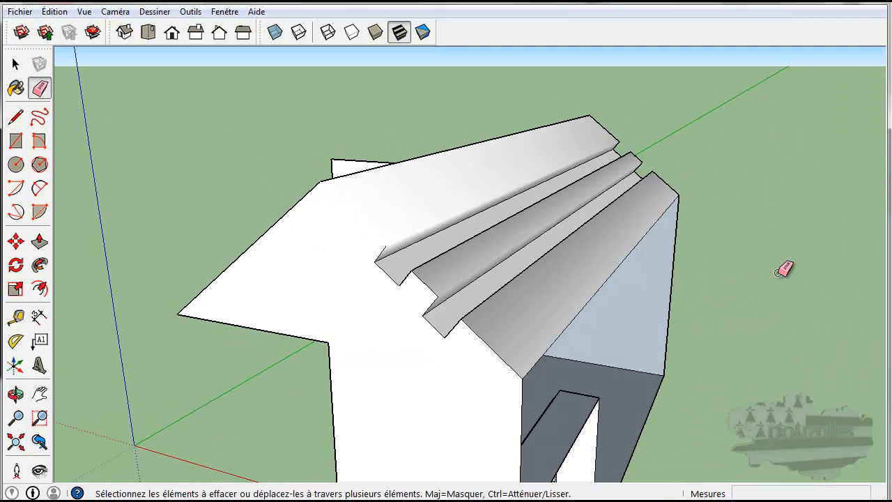